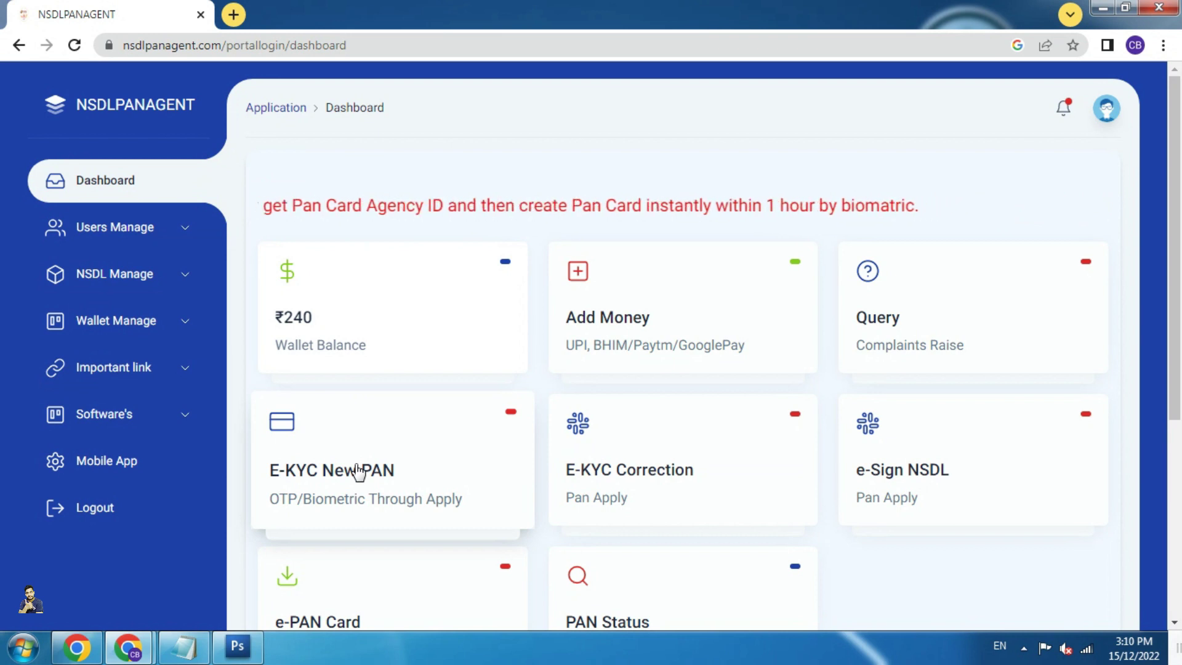
# - Open the E-KYC New PAN card on the agent dashboard (₹240 wallet balance)
pyautogui.click(359, 471)
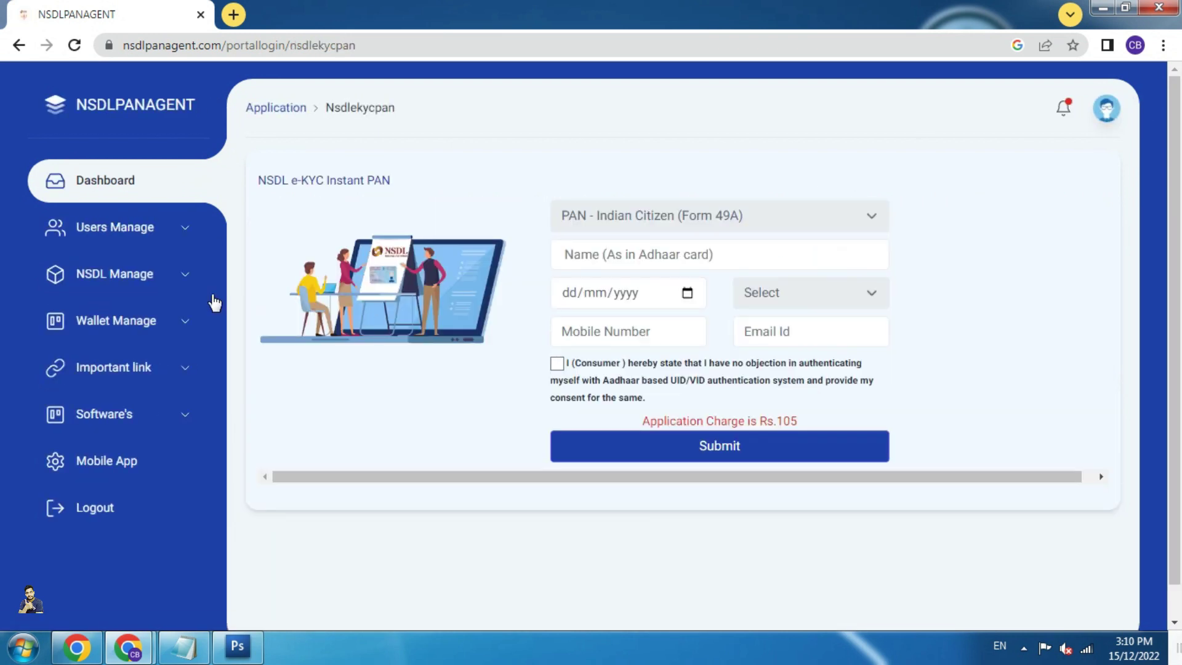
# - Enter the applicant's name, date of birth, gender, mobile number and e-mail address
pyautogui.click(608, 256)
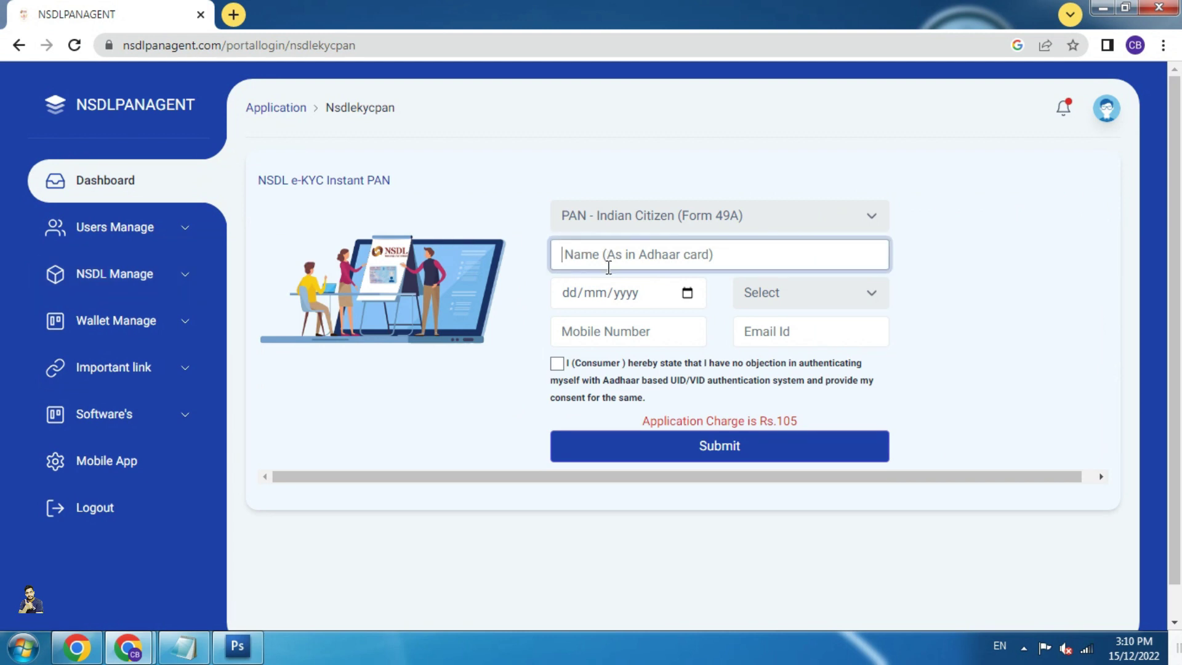
pyautogui.write('JAGANNATH')
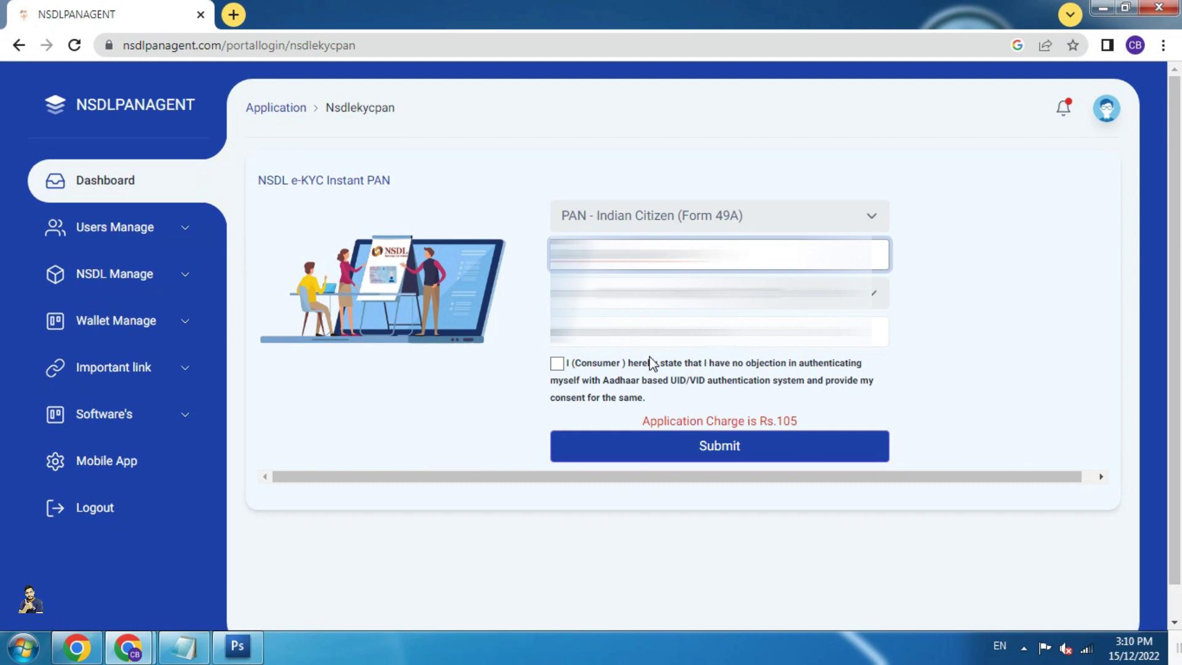
pyautogui.press('Tab')
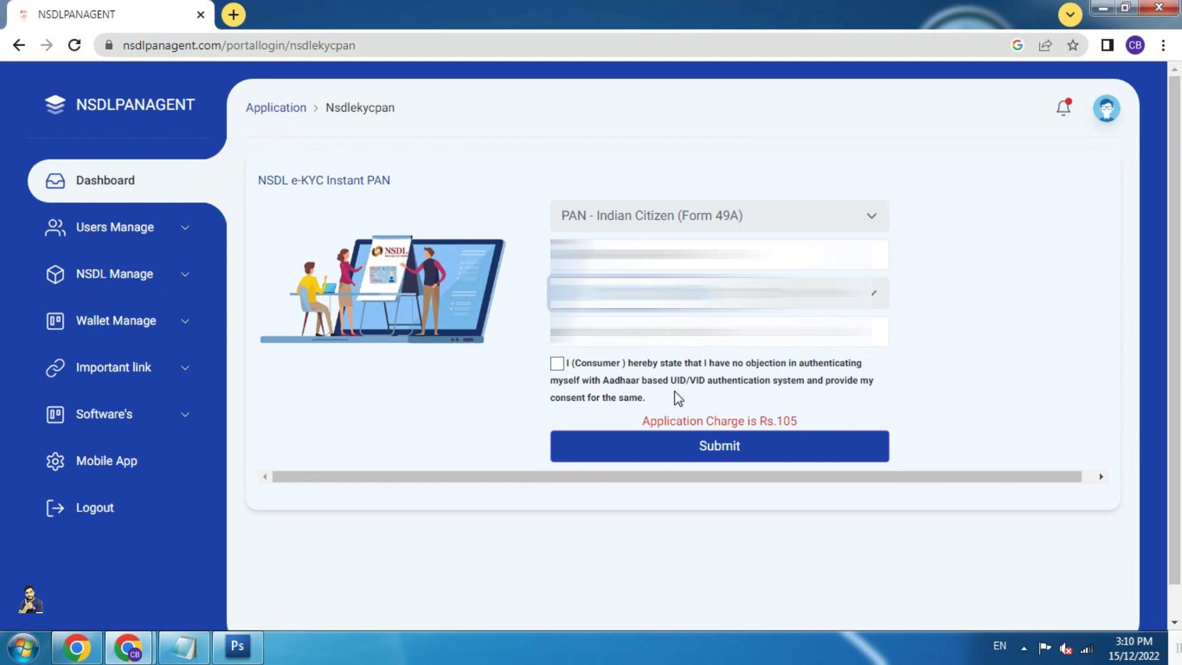
pyautogui.press('space')
pyautogui.press('Return')
pyautogui.press('Tab')
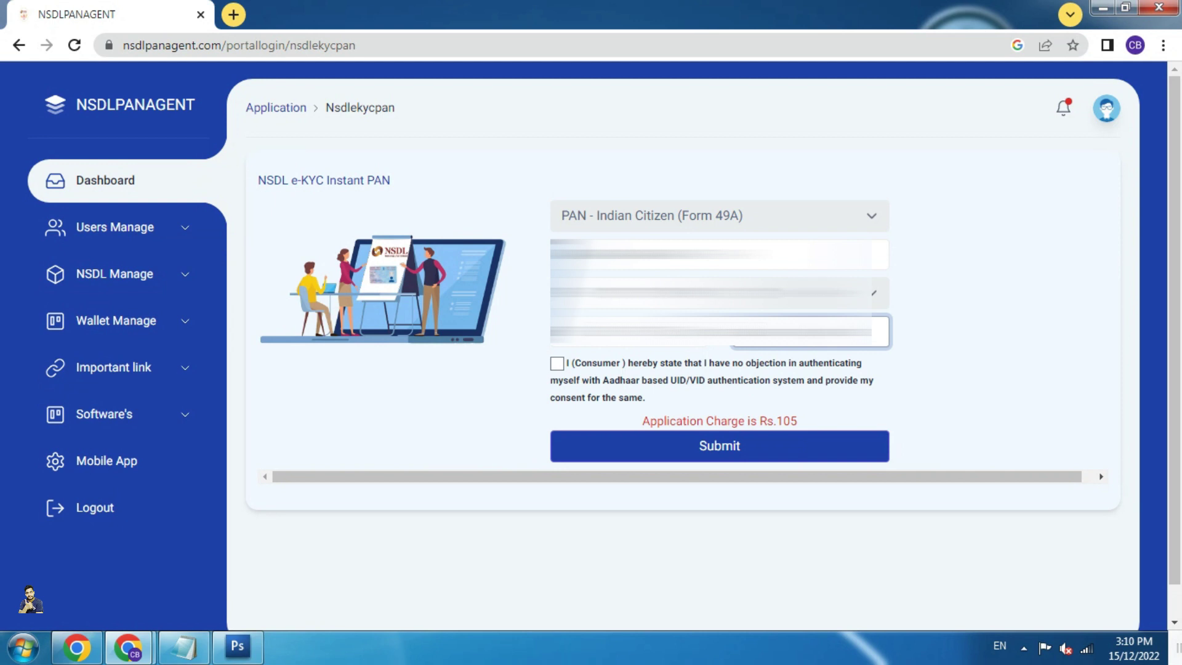
pyautogui.hotkey('shift', 'Tab')
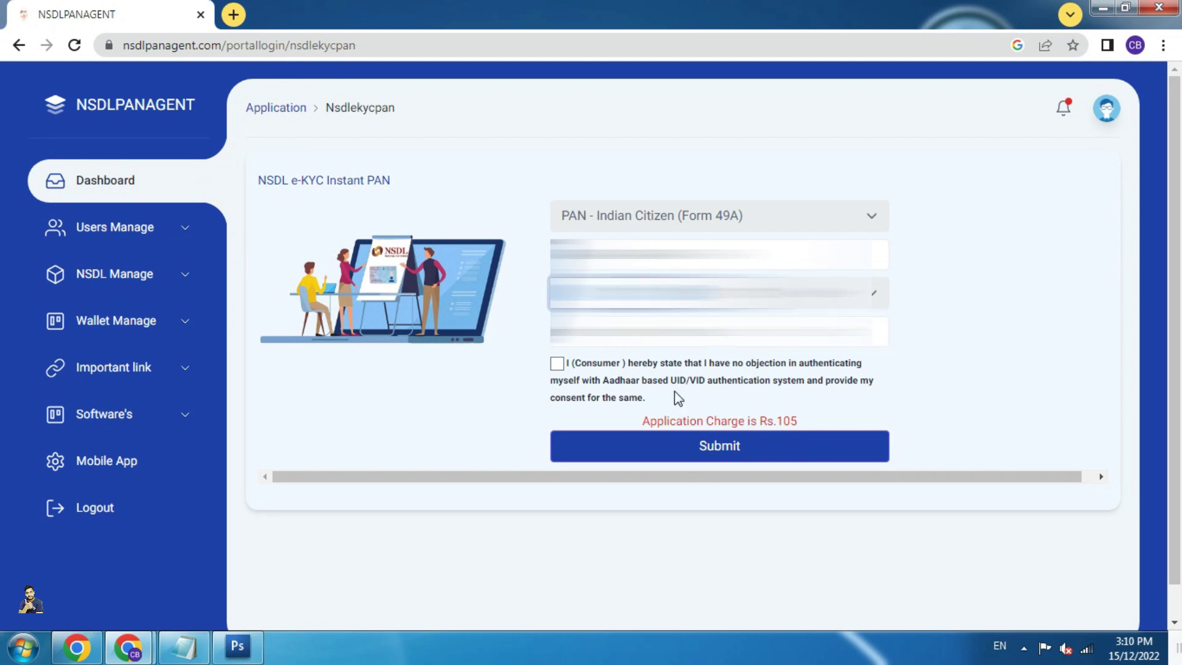
pyautogui.press('Tab')
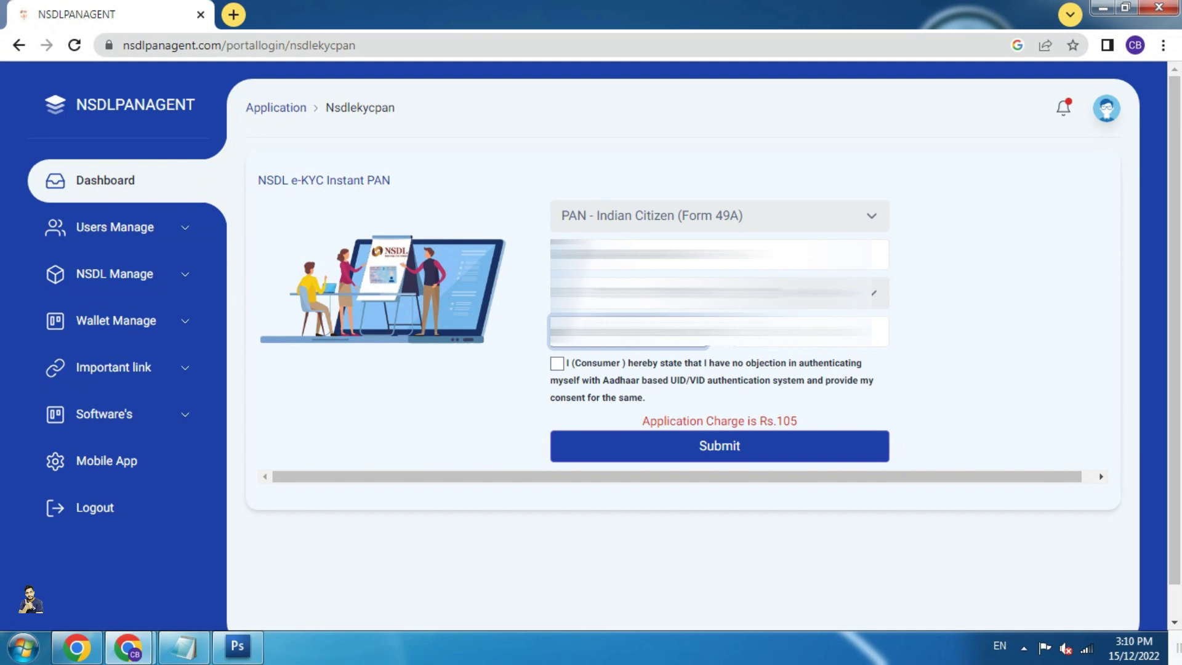
pyautogui.hotkey('ctrl', 'v')
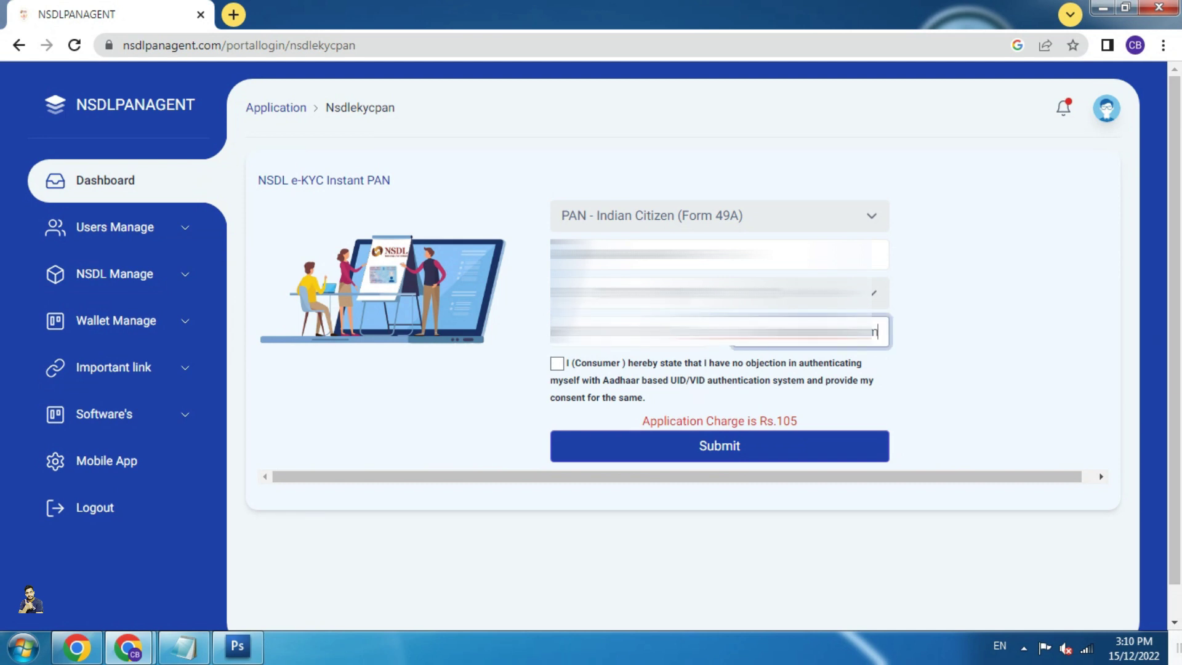
# - Give Aadhaar authentication consent and submit the Rs.105 application, confirming the prompt
pyautogui.click(556, 363)
pyautogui.click(654, 442)
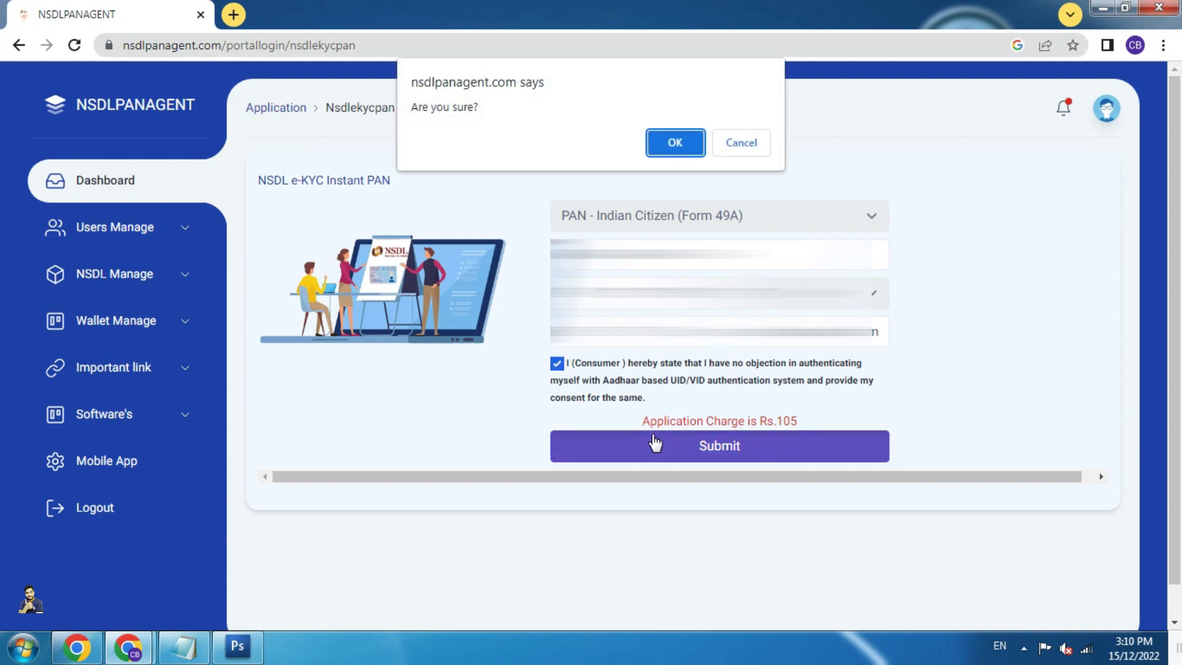
pyautogui.click(674, 147)
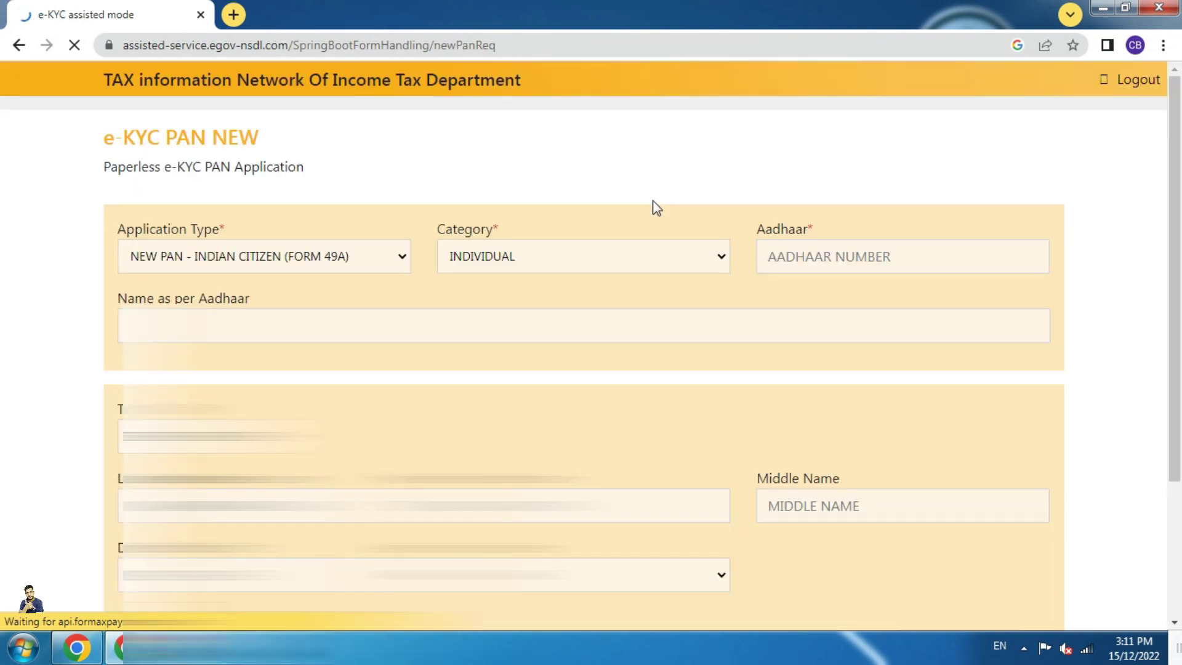
# - Enter the Aadhaar number, set the title to SHRI, accept e-sign consent and submit
pyautogui.click(849, 266)
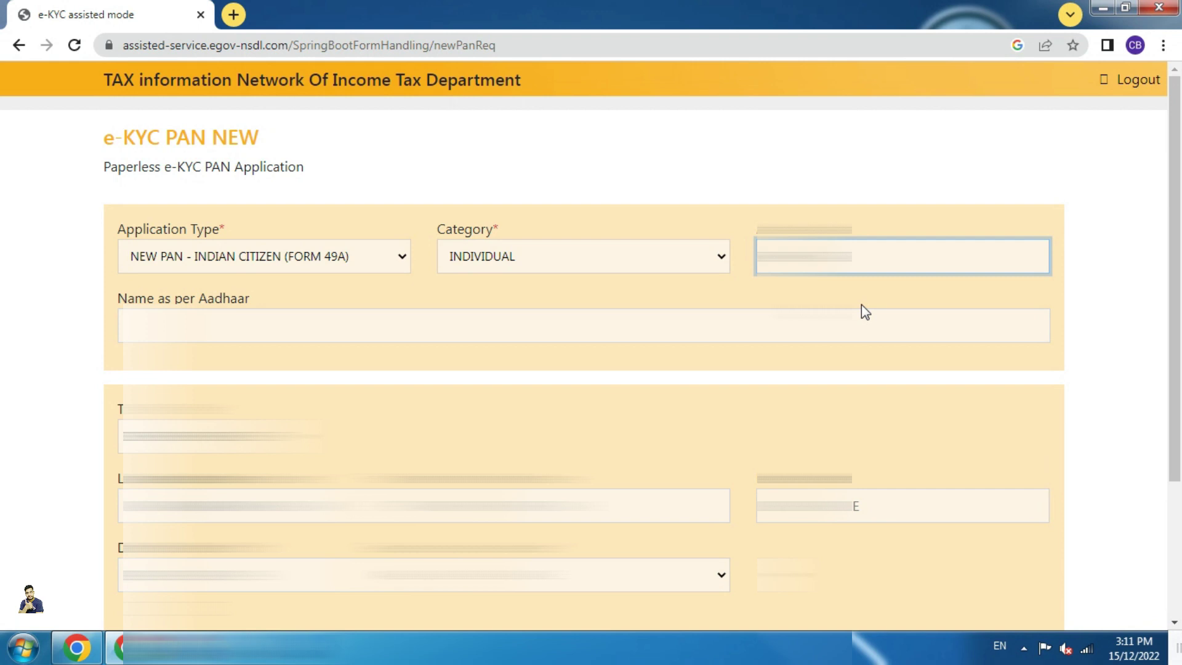
pyautogui.write('3')
pyautogui.press('Tab')
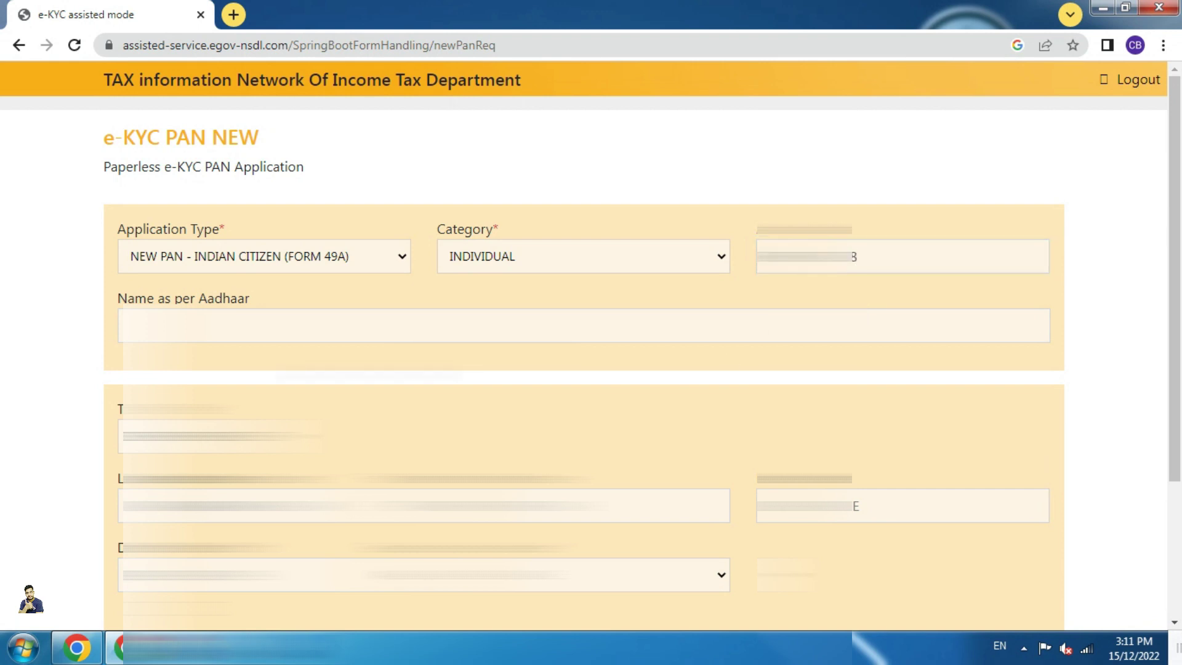
pyautogui.scroll(-3, 235, 261)
pyautogui.click(235, 261)
pyautogui.click(190, 295)
pyautogui.press('Tab')
pyautogui.press('Tab')
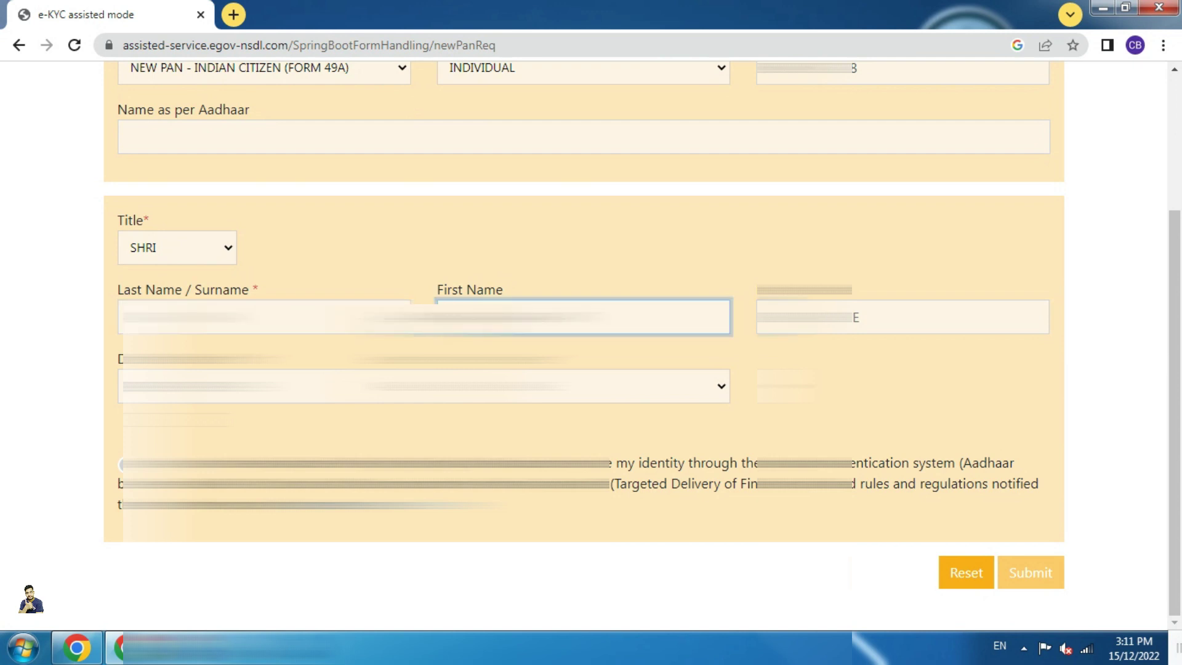
pyautogui.click(121, 463)
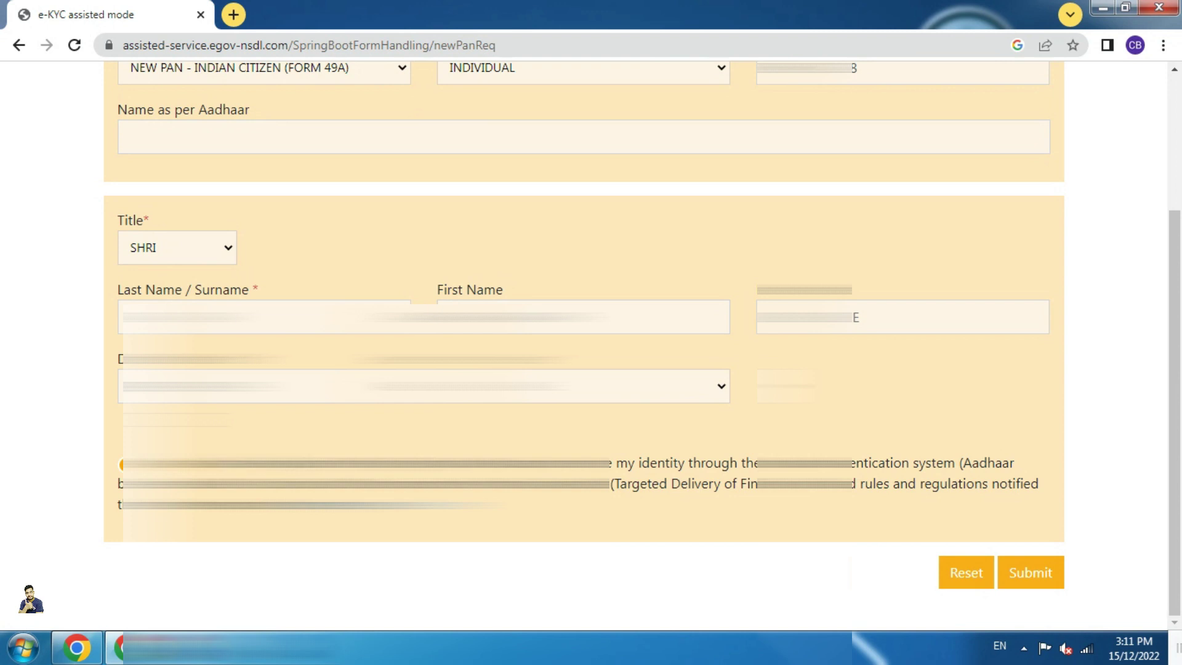
pyautogui.click(1046, 576)
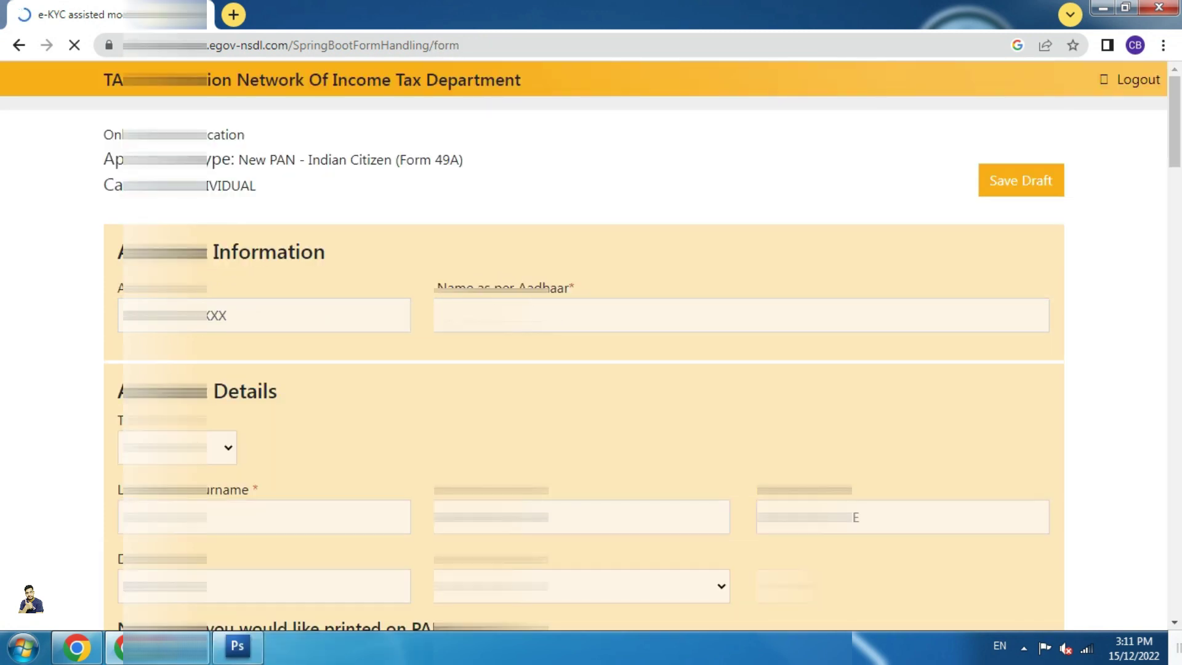
# - Review the Aadhaar-prefilled applicant details and continue to the parent details section
pyautogui.click(277, 391)
pyautogui.scroll(-3, 230, 393)
pyautogui.scroll(-3, 227, 392)
pyautogui.scroll(3, 228, 382)
pyautogui.scroll(-1, 230, 375)
pyautogui.scroll(-5, 232, 374)
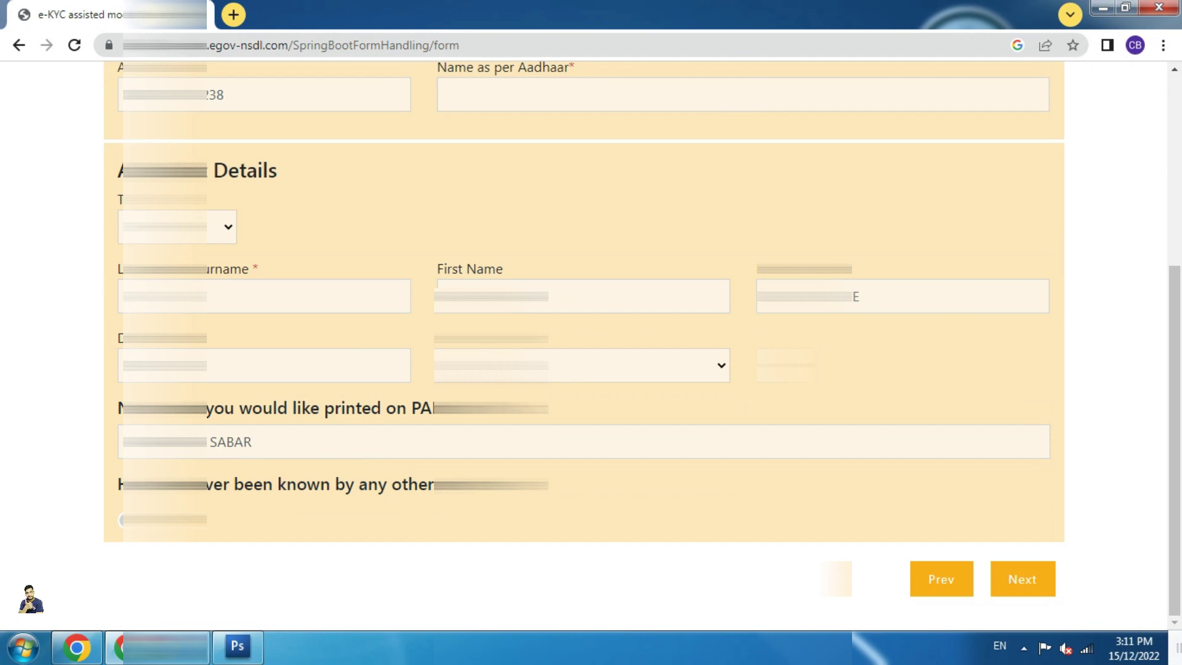
pyautogui.scroll(3, 493, 393)
pyautogui.scroll(-1, 431, 419)
pyautogui.scroll(-2, 367, 435)
pyautogui.click(1023, 584)
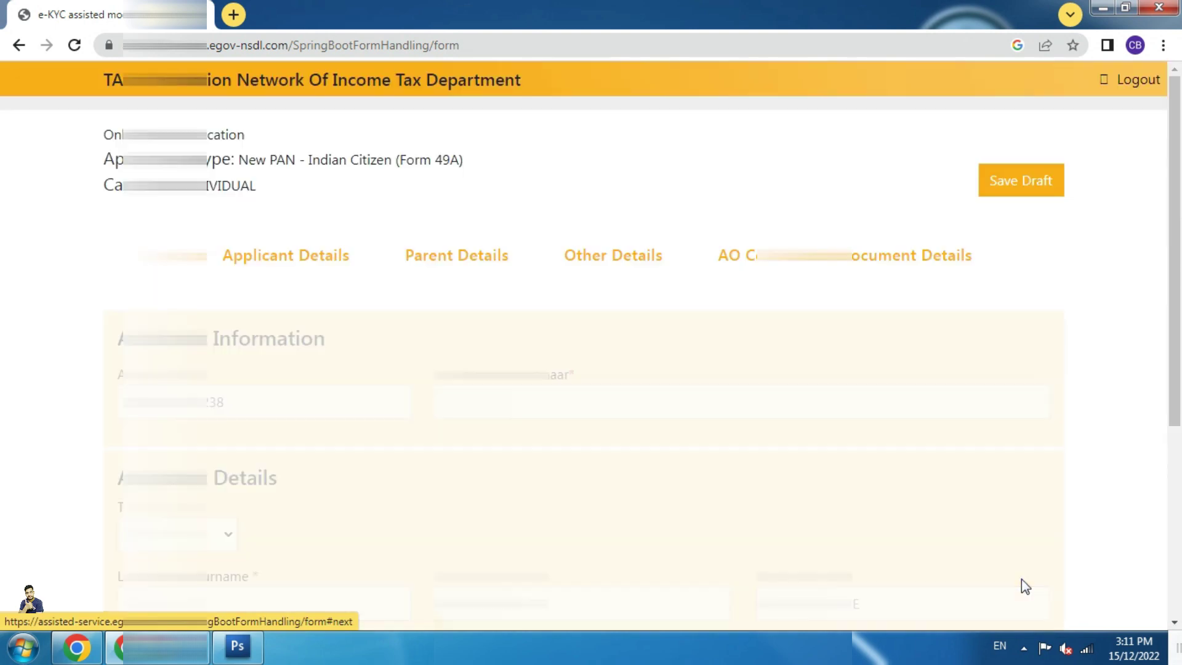
# - Answer 'No' to the mother being a single parent
pyautogui.scroll(-1, 437, 488)
pyautogui.scroll(-1, 411, 482)
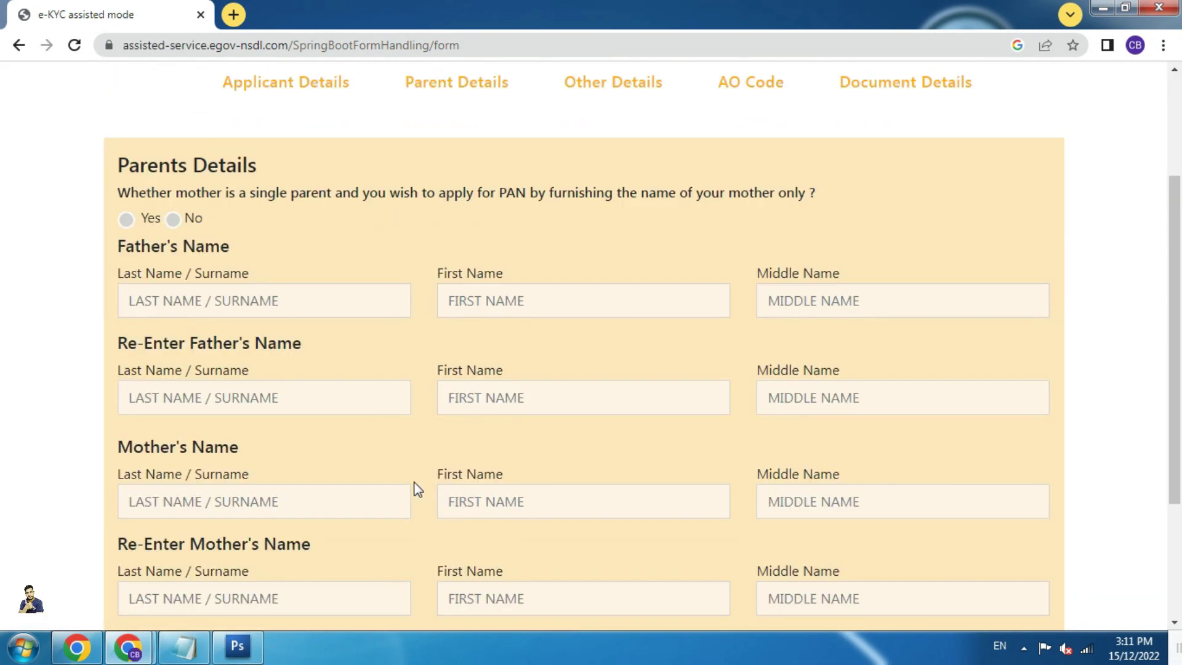
pyautogui.click(173, 219)
# - Enter the father's surname and first name in both Father's Name rows, then continue
pyautogui.click(173, 296)
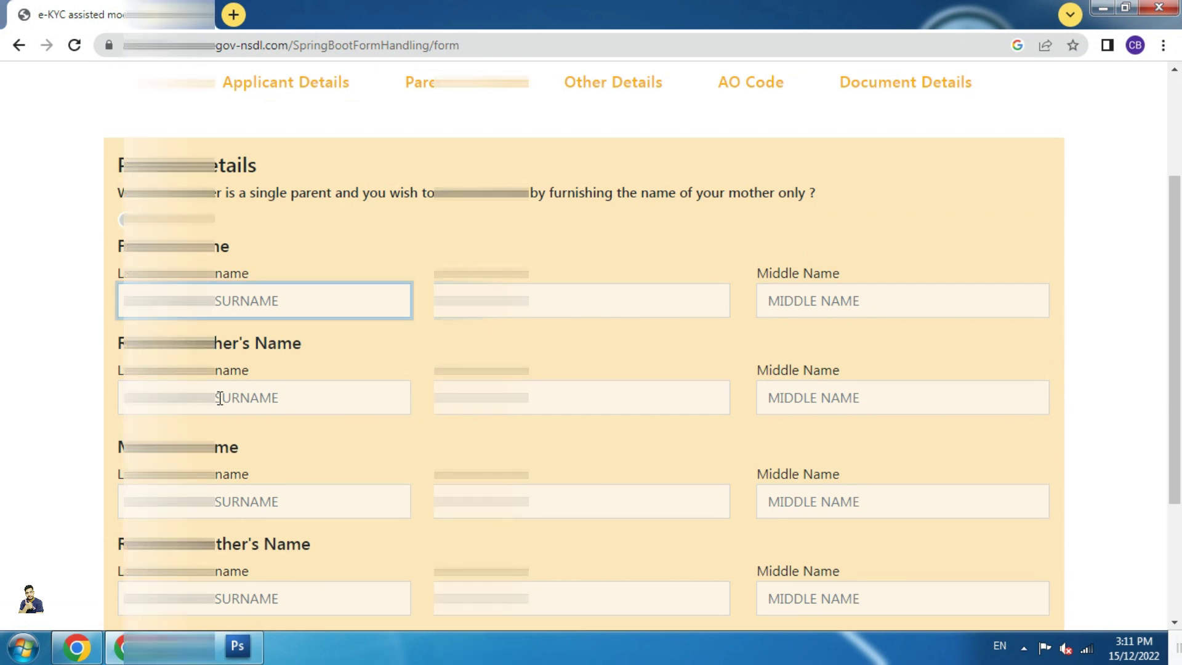
pyautogui.write('S')
pyautogui.press('Tab')
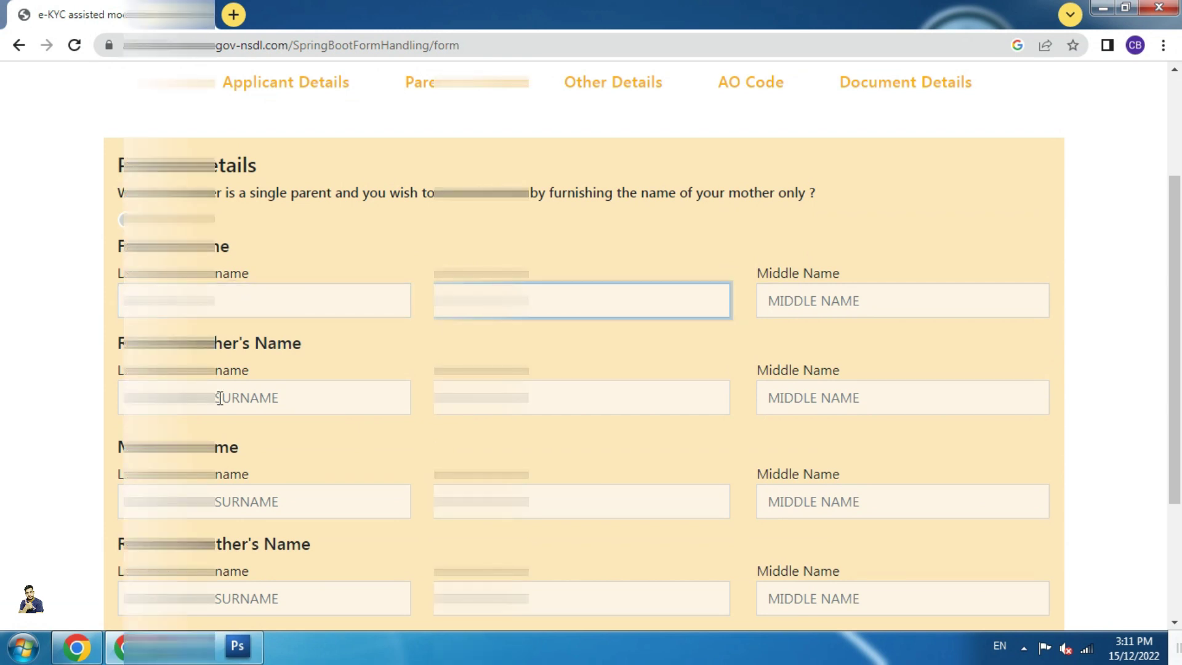
pyautogui.press('Tab')
pyautogui.click(220, 398)
pyautogui.write('S')
pyautogui.press('Tab')
pyautogui.write('S')
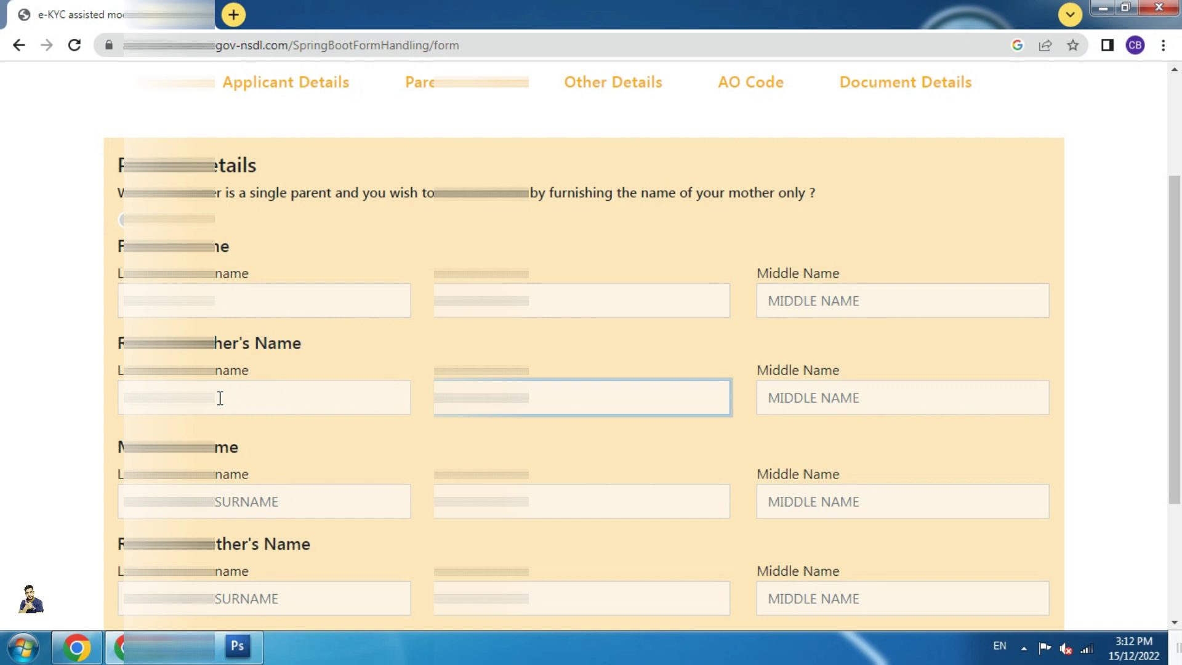
pyautogui.scroll(-3, 361, 409)
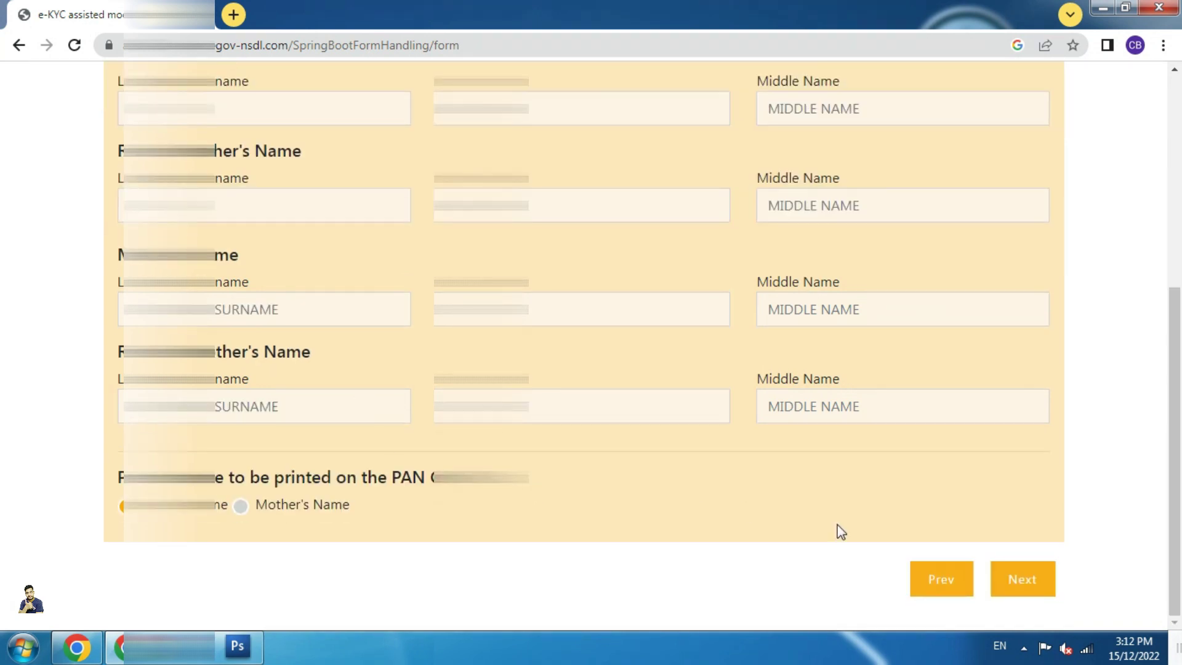
pyautogui.click(1031, 576)
# - Mark income as coming from other sources and proceed to the AO Code page
pyautogui.scroll(-3, 540, 509)
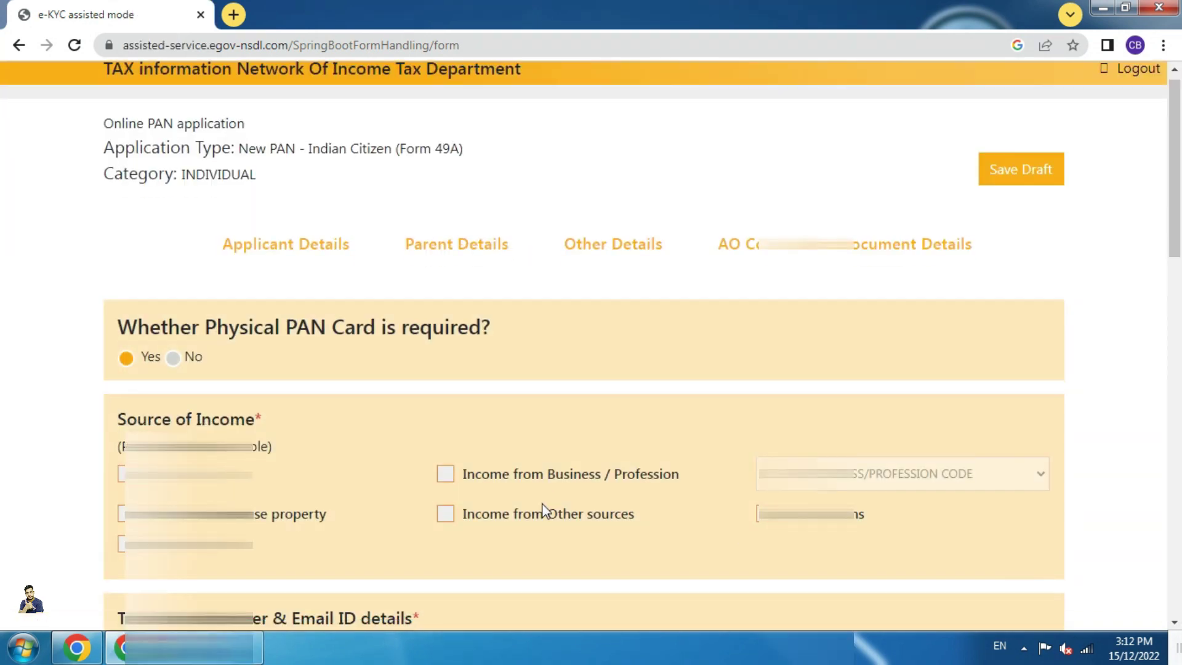
pyautogui.click(445, 352)
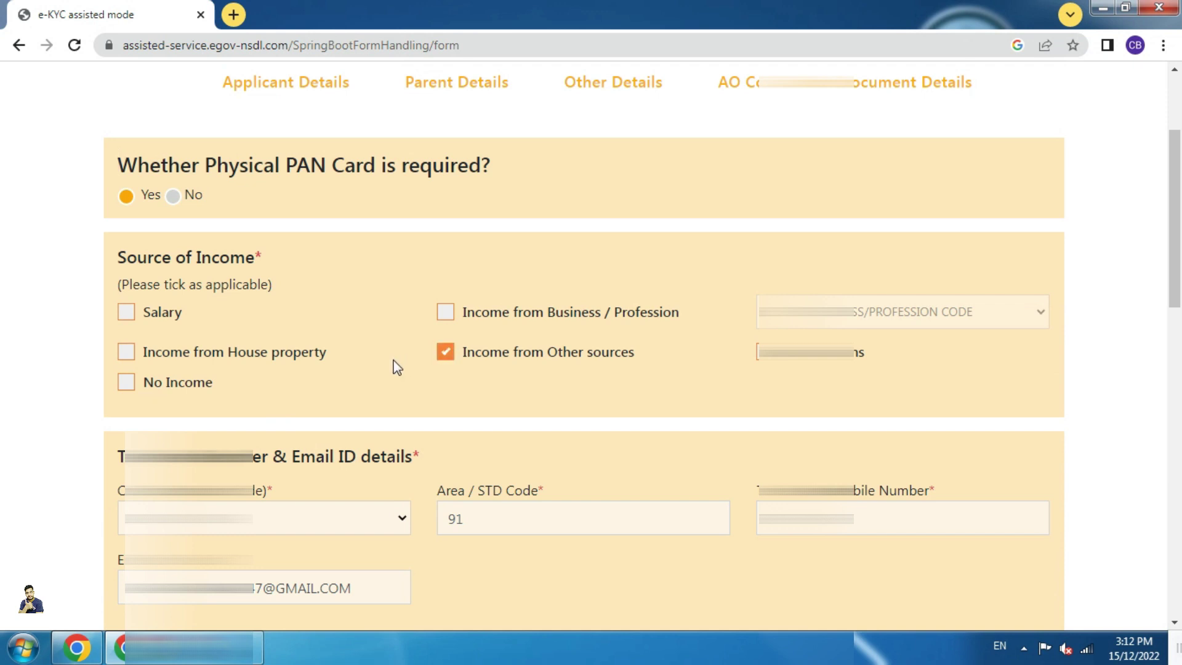
pyautogui.moveTo(118, 165); pyautogui.dragTo(403, 165)
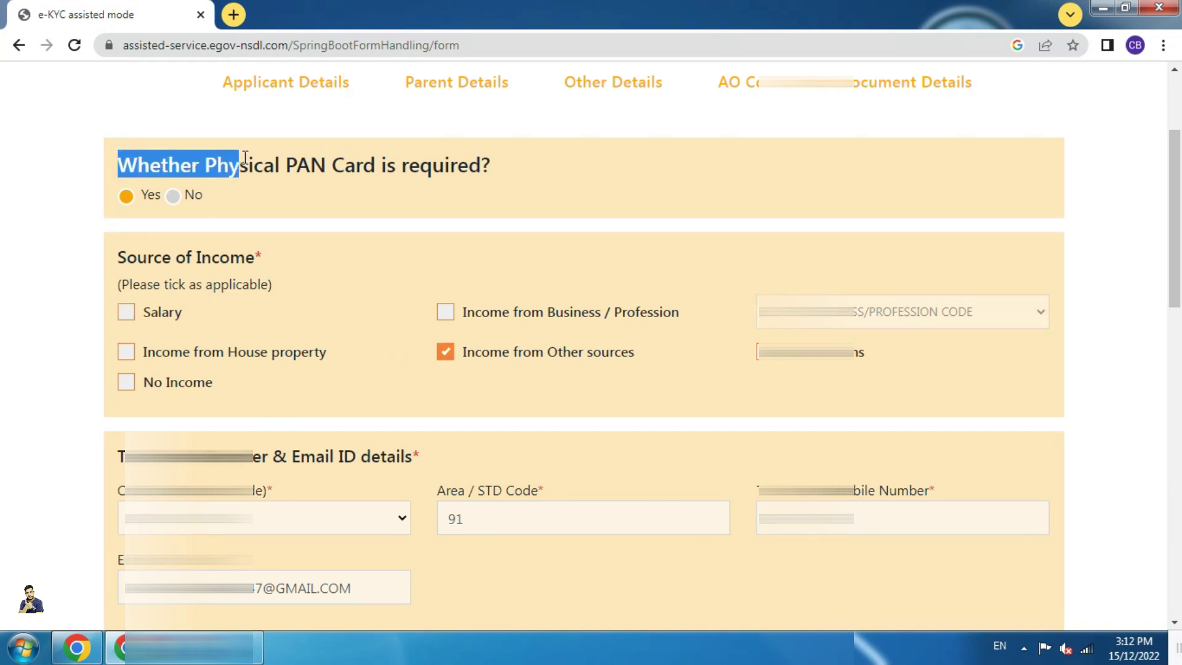
pyautogui.click(591, 164)
pyautogui.scroll(-2, 482, 283)
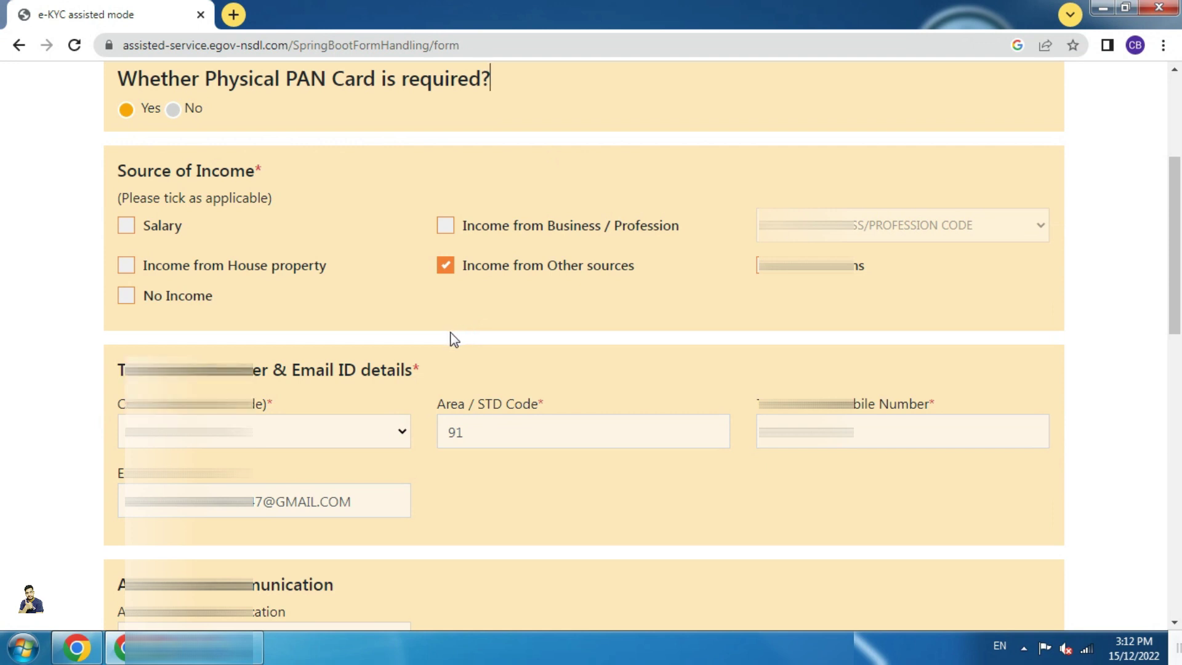
pyautogui.scroll(-2, 452, 332)
pyautogui.click(85, 264)
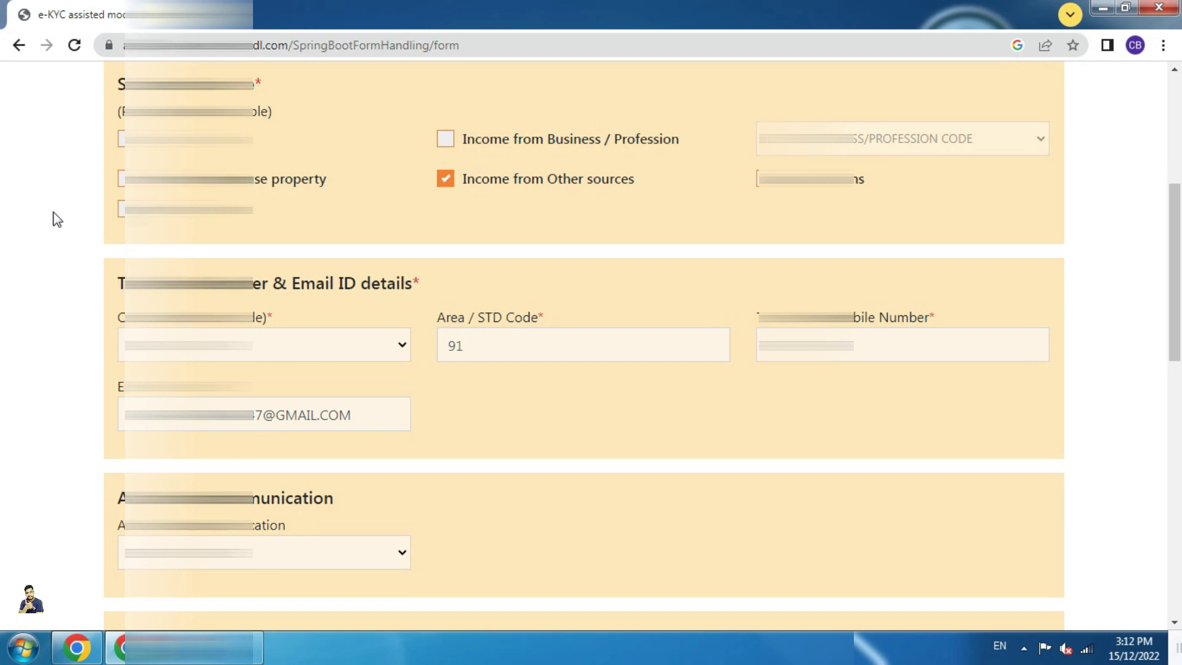
pyautogui.scroll(-1, 582, 406)
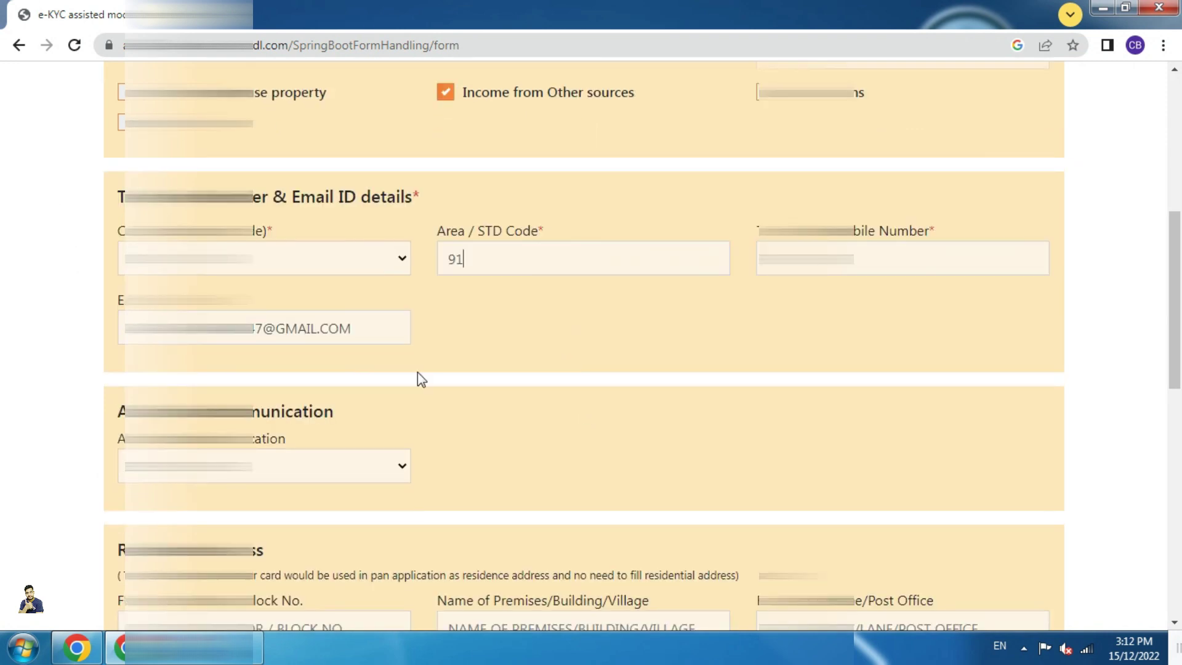
pyautogui.scroll(-3, 417, 372)
pyautogui.scroll(-5, 971, 540)
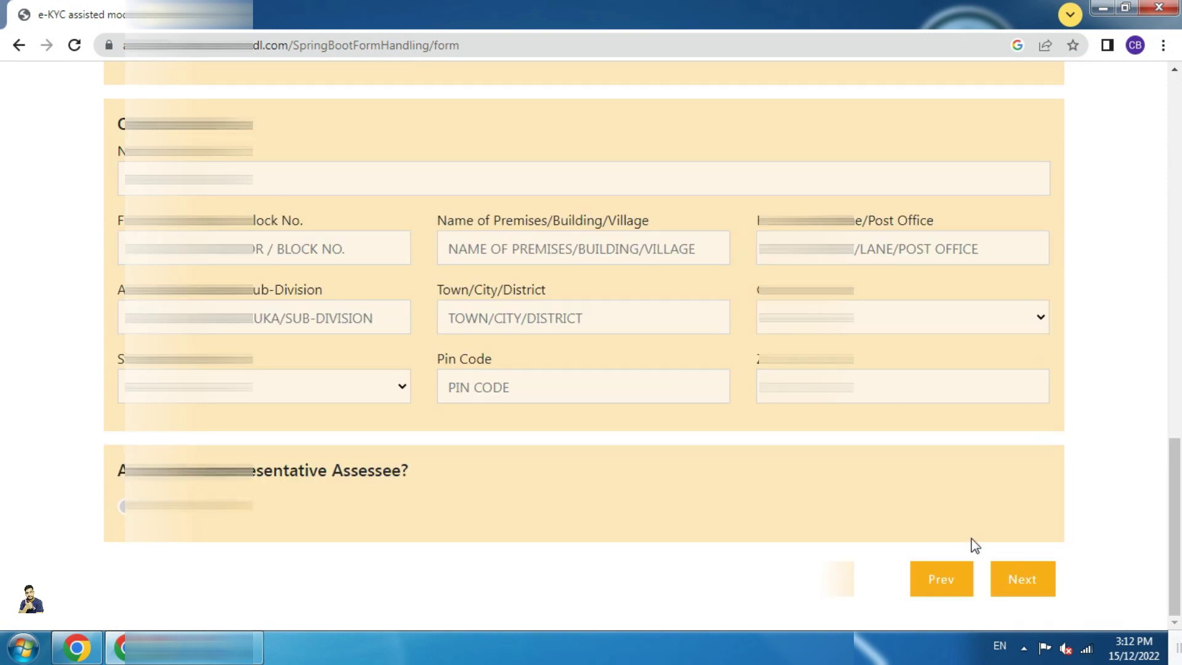
pyautogui.click(1031, 586)
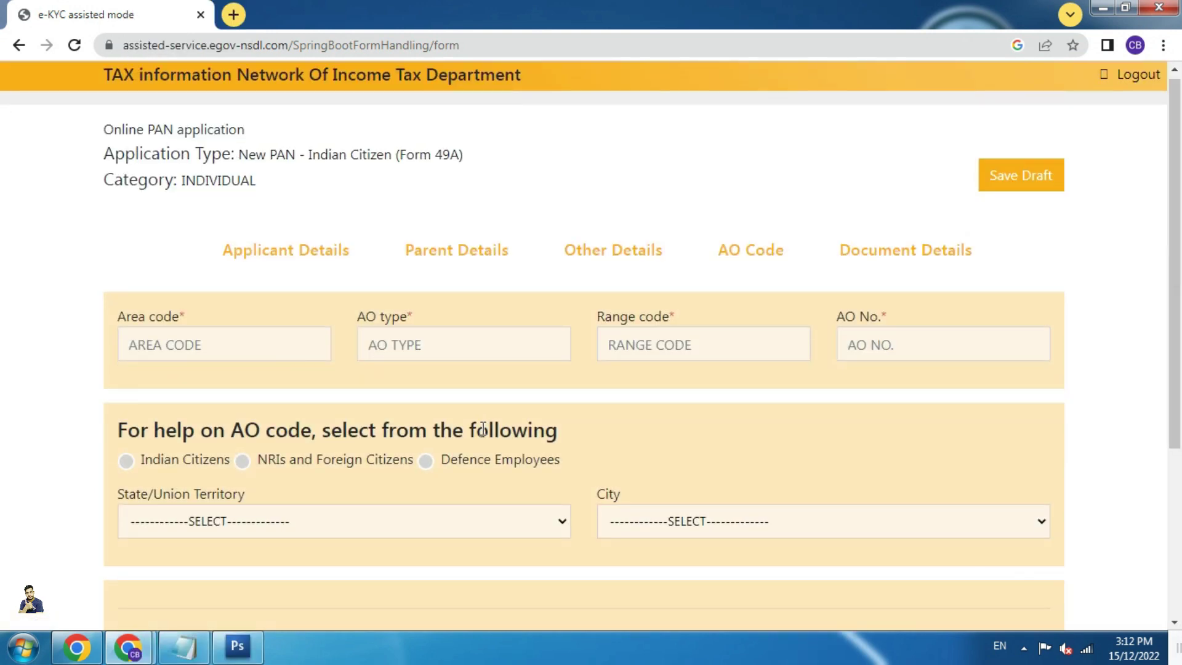
# - Look up the Indian-citizen AO code for ODISHA, BHAWANIPATNA, filling BBN W 7 94, and continue
pyautogui.click(126, 293)
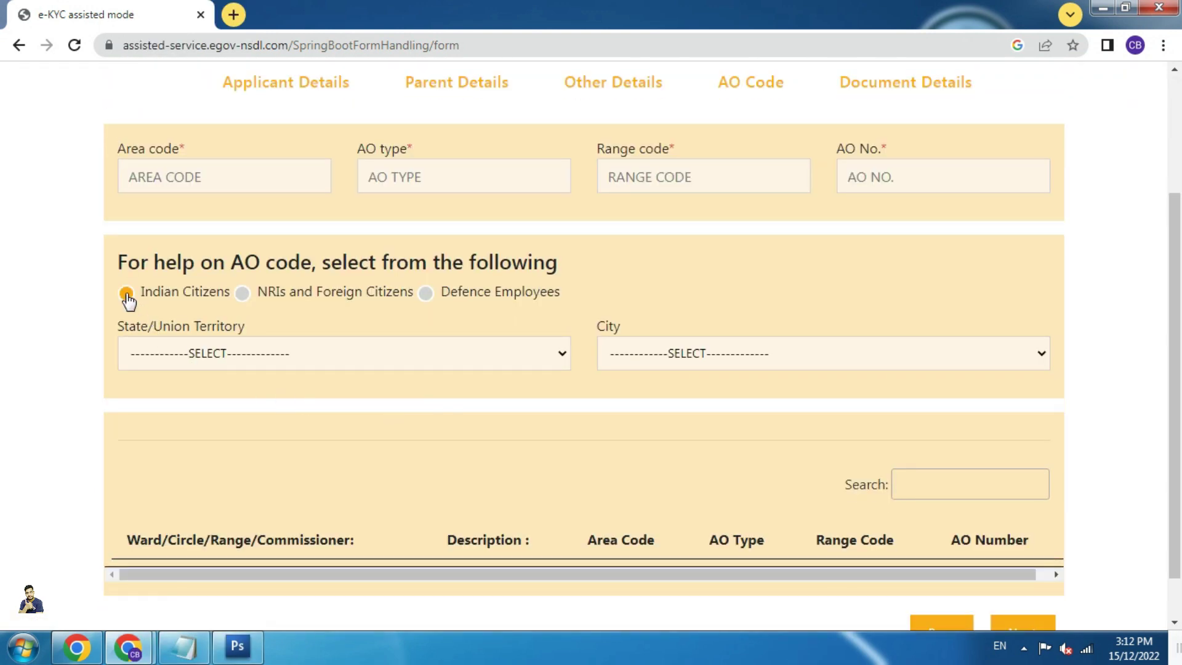
pyautogui.click(537, 368)
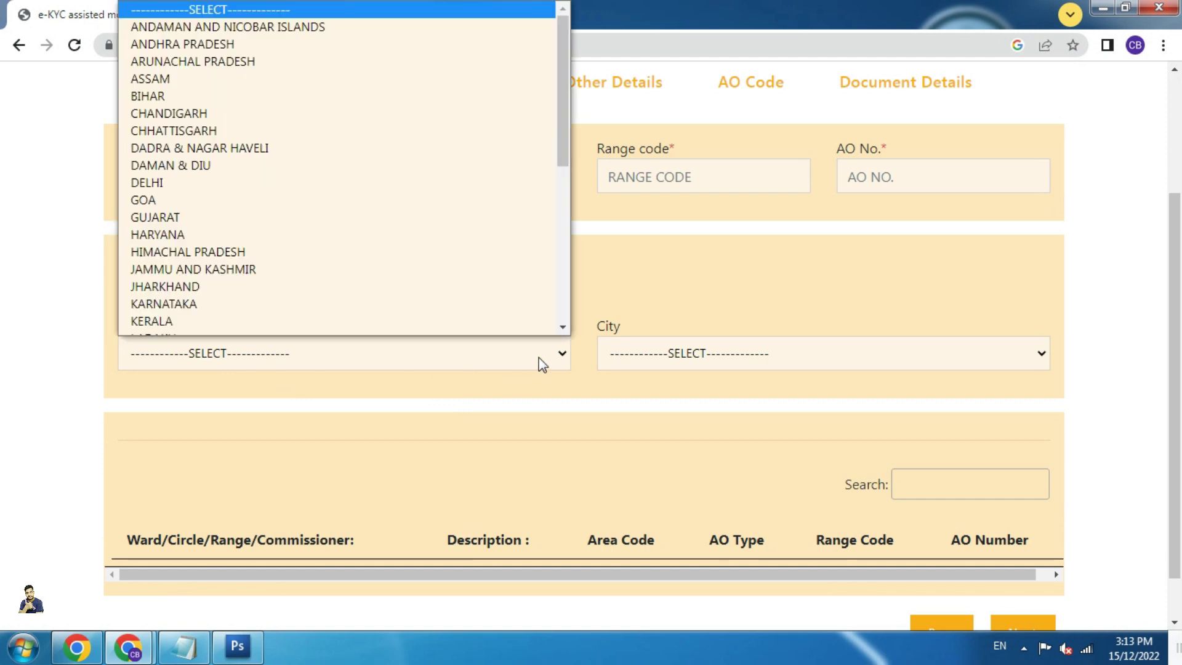
pyautogui.press('o')
pyautogui.press('Return')
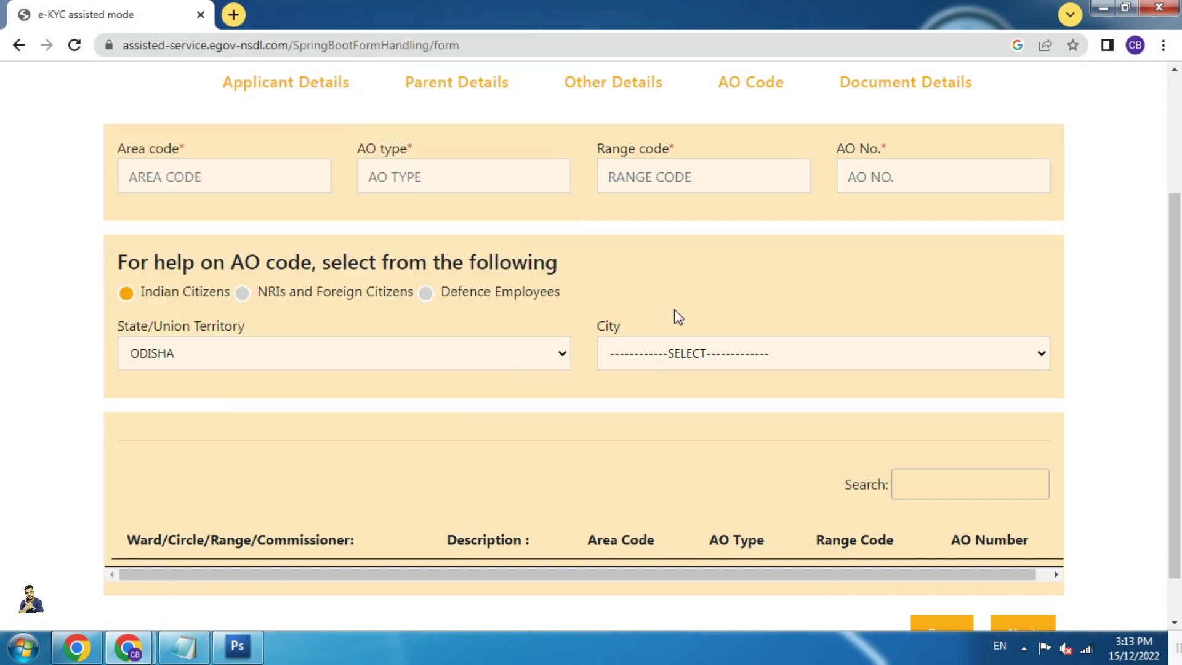
pyautogui.click(663, 352)
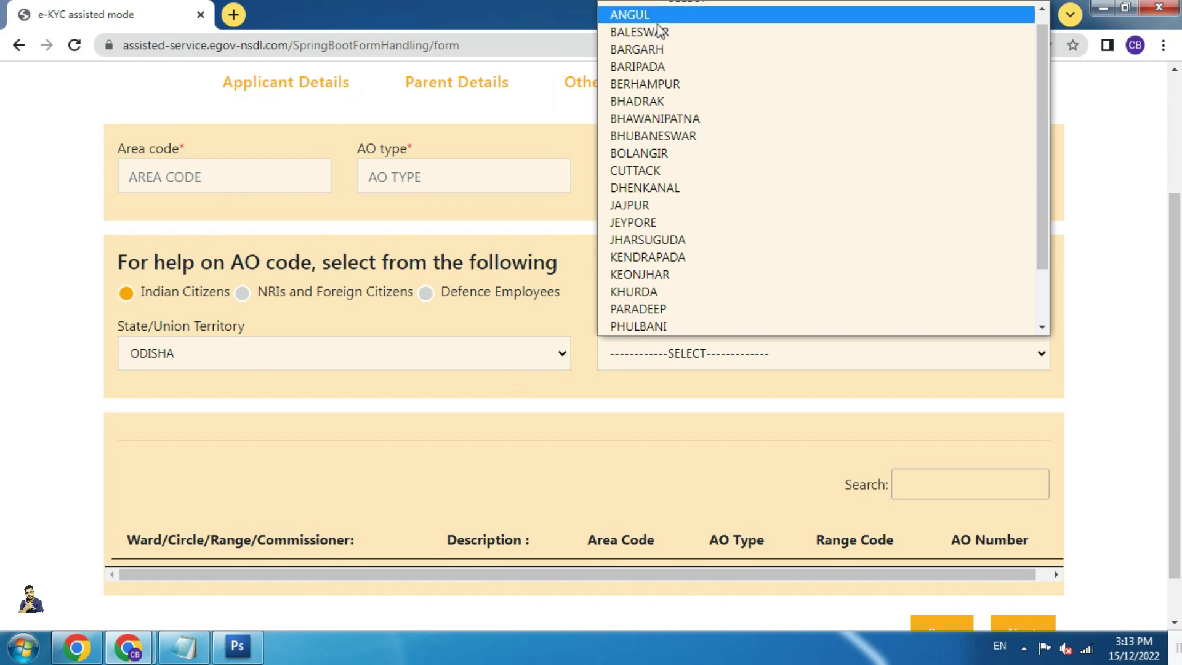
pyautogui.click(651, 119)
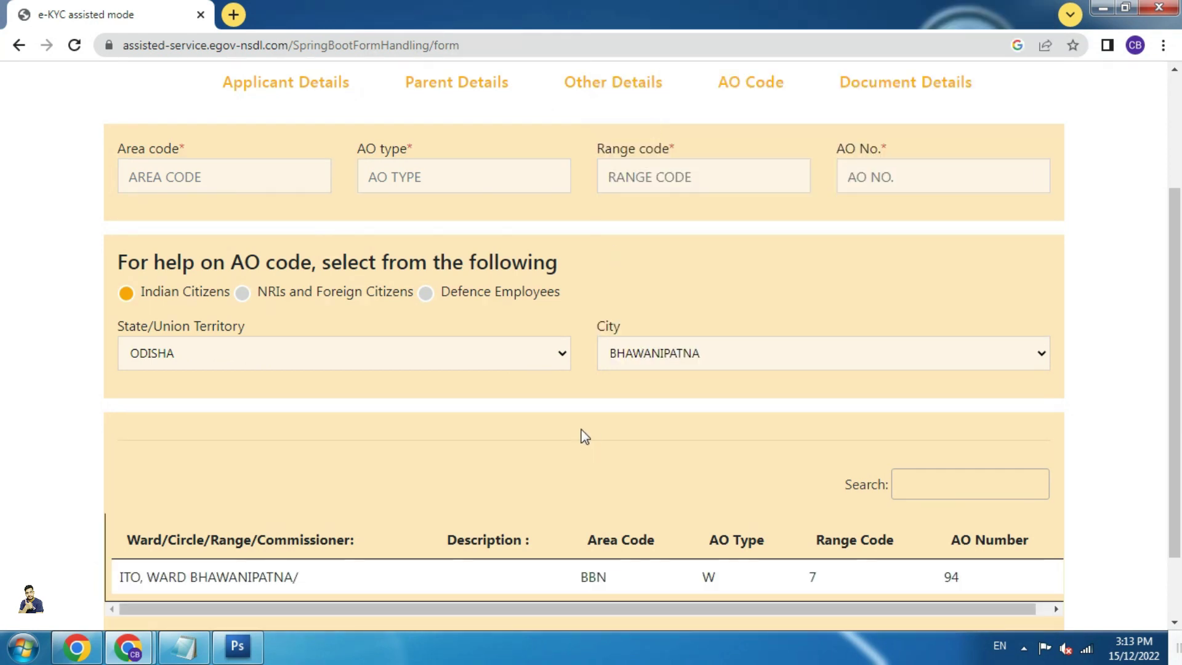
pyautogui.scroll(-2, 583, 431)
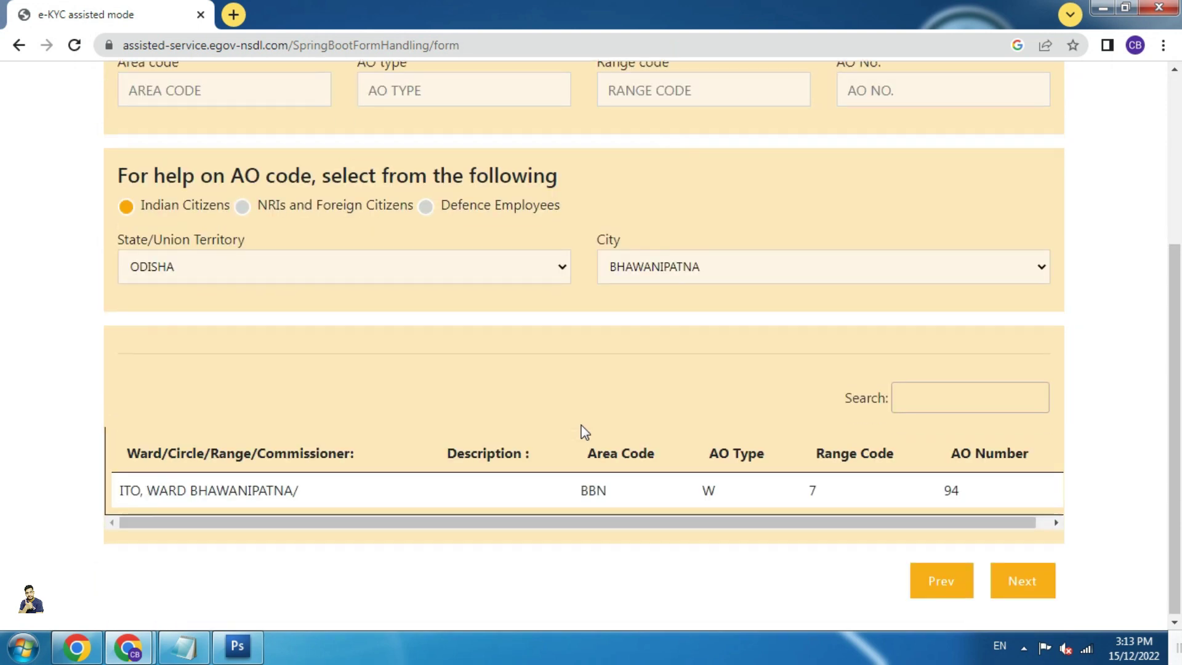
pyautogui.click(145, 485)
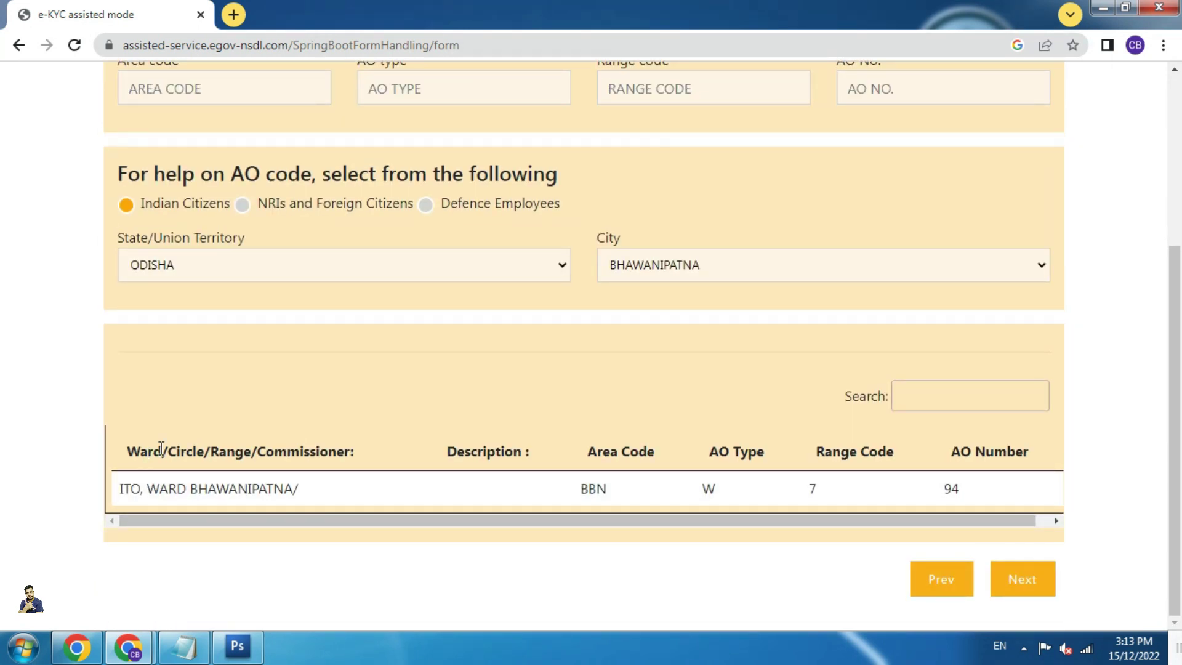
pyautogui.click(147, 484)
pyautogui.click(1004, 579)
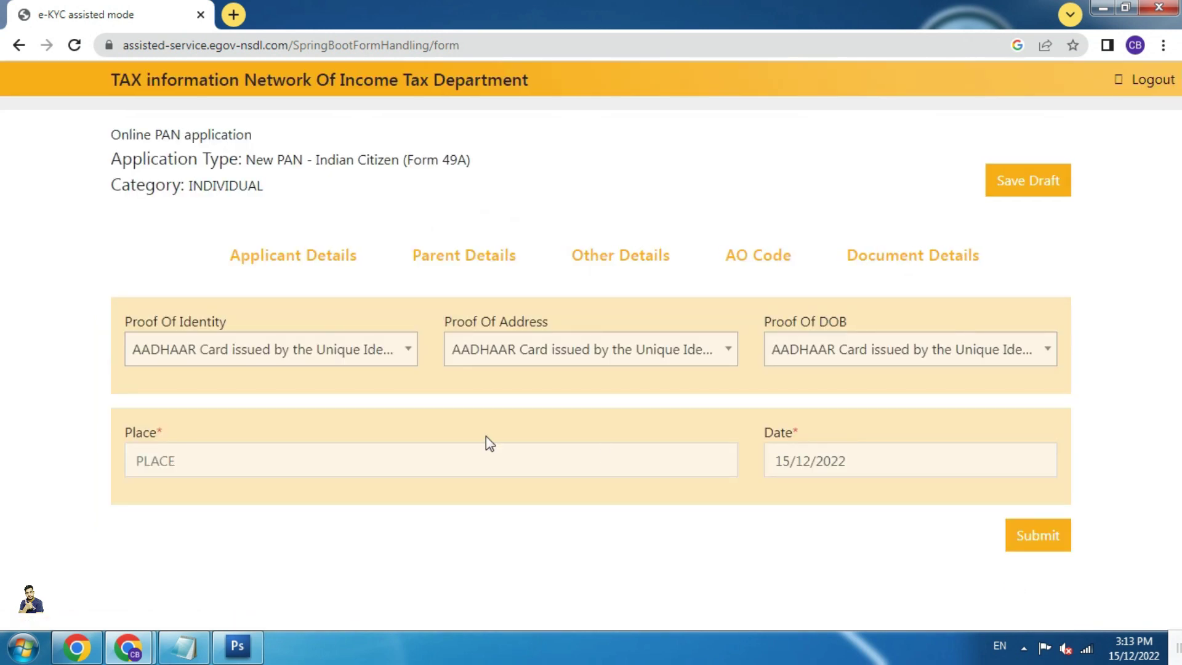
# - Enter KHARIAR as the place of application and submit the form
pyautogui.click(234, 456)
pyautogui.write('KHARIAR')
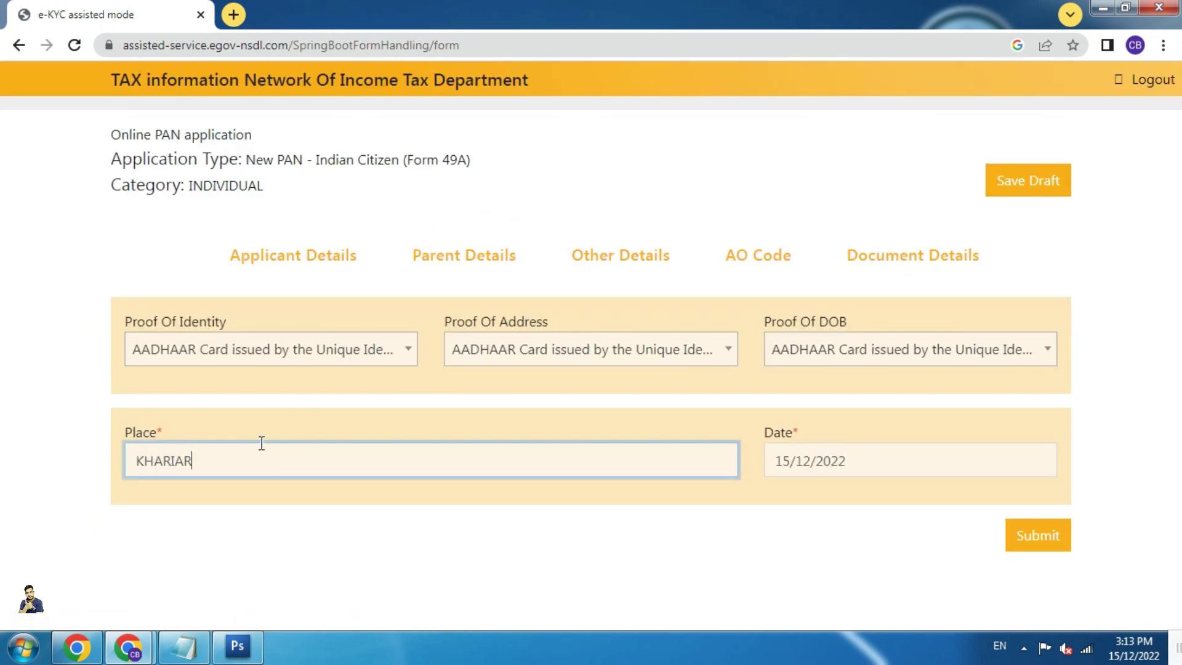
pyautogui.click(1037, 546)
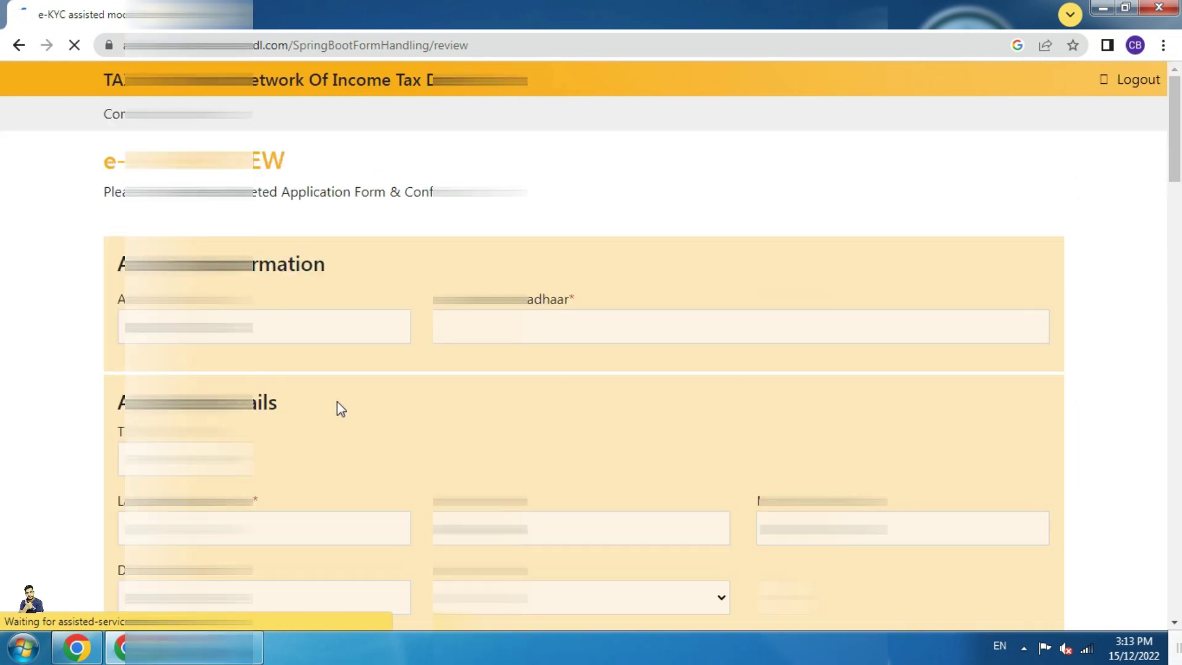
# - Read through the application review page to the bottom and confirm the details
pyautogui.scroll(-1, 340, 408)
pyautogui.scroll(-1, 341, 408)
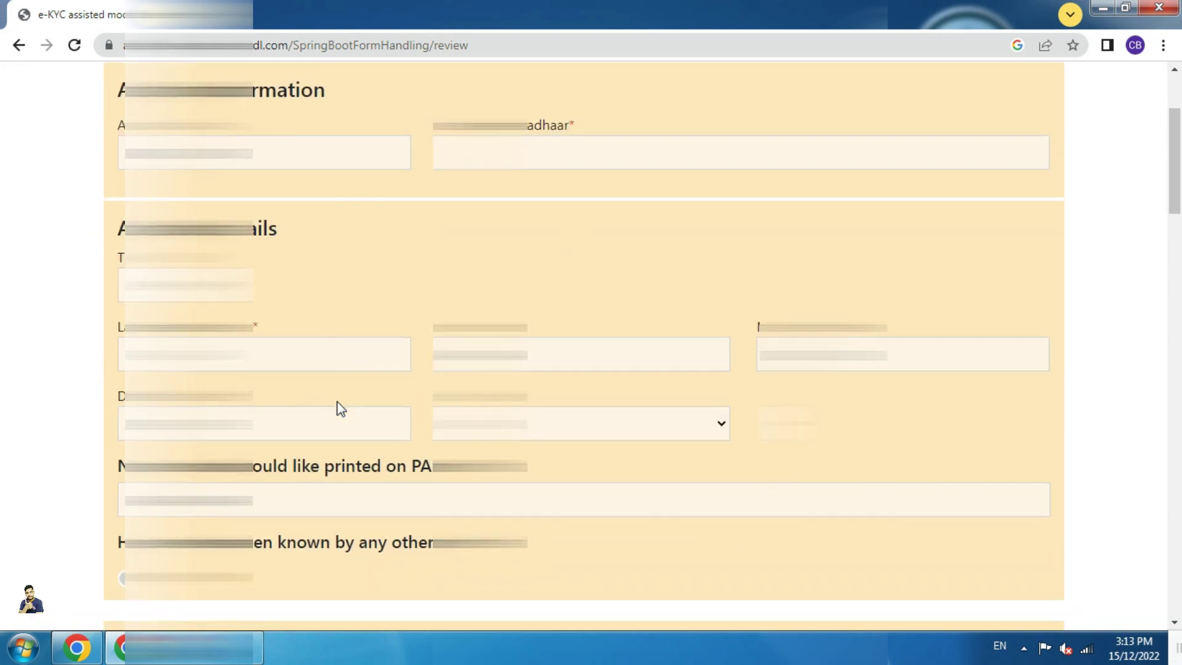
pyautogui.scroll(-3, 340, 408)
pyautogui.scroll(-2, 341, 408)
pyautogui.scroll(-3, 341, 408)
pyautogui.scroll(-3, 340, 408)
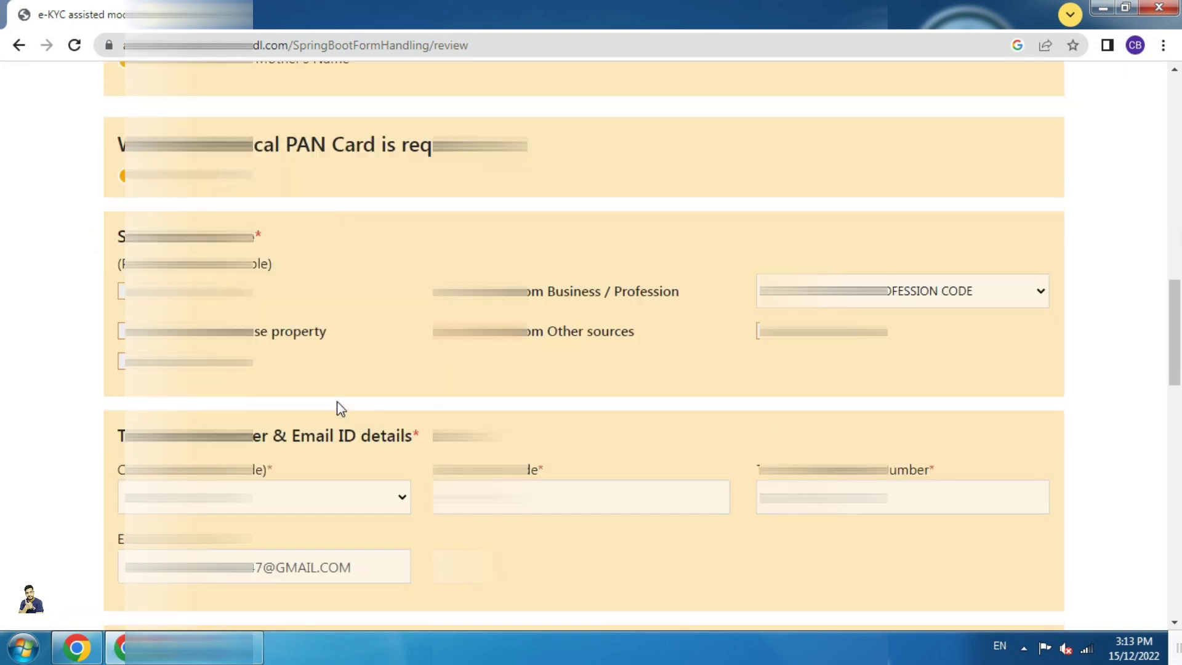
pyautogui.scroll(-4, 340, 408)
pyautogui.scroll(-4, 341, 408)
pyautogui.scroll(-4, 340, 408)
pyautogui.scroll(-3, 340, 408)
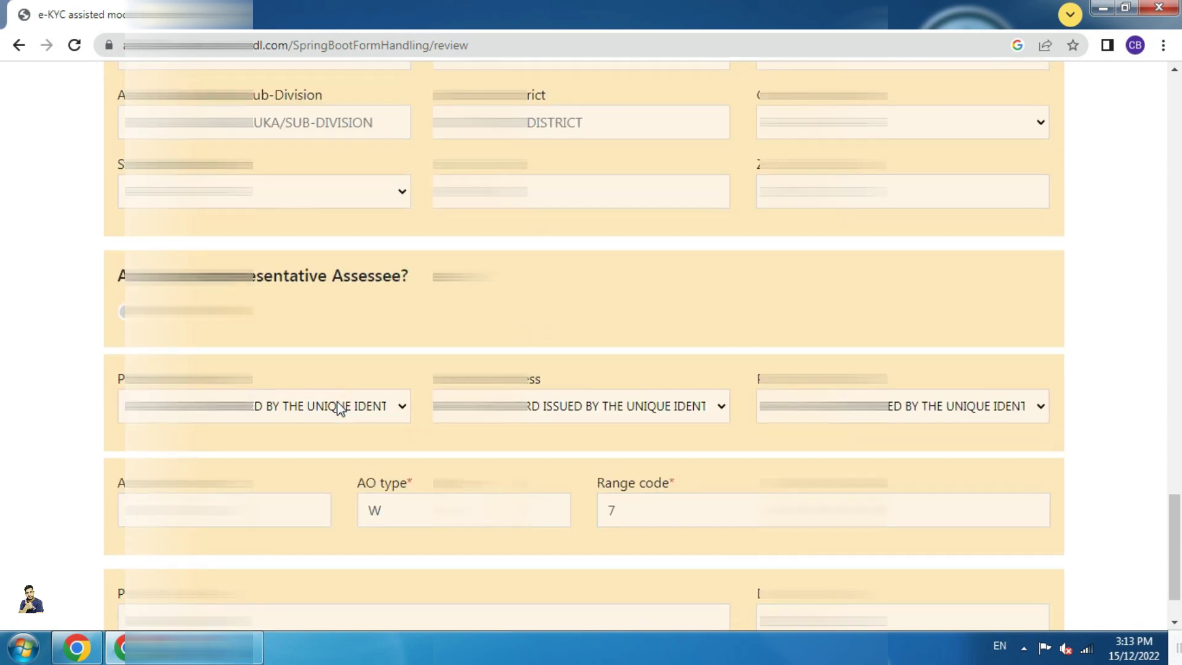
pyautogui.scroll(-1, 341, 408)
pyautogui.click(978, 616)
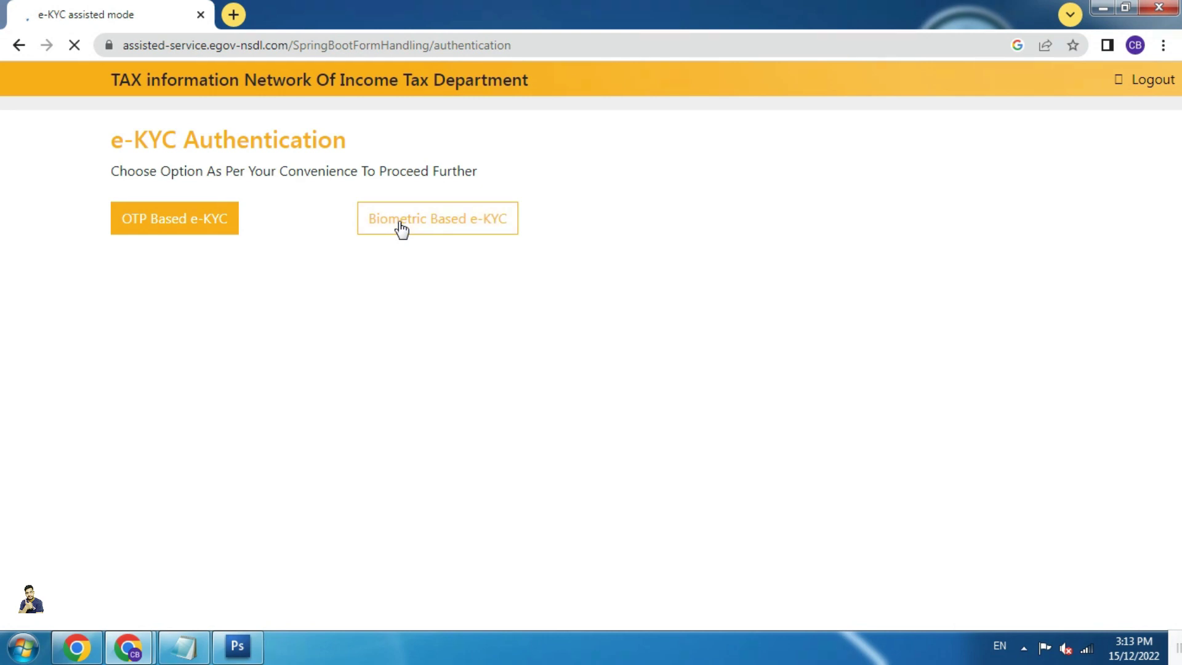
# - Verify in Windows Services that Mantra AVDM is running, then choose Biometric Based e-KYC
pyautogui.click(14, 659)
pyautogui.click(58, 502)
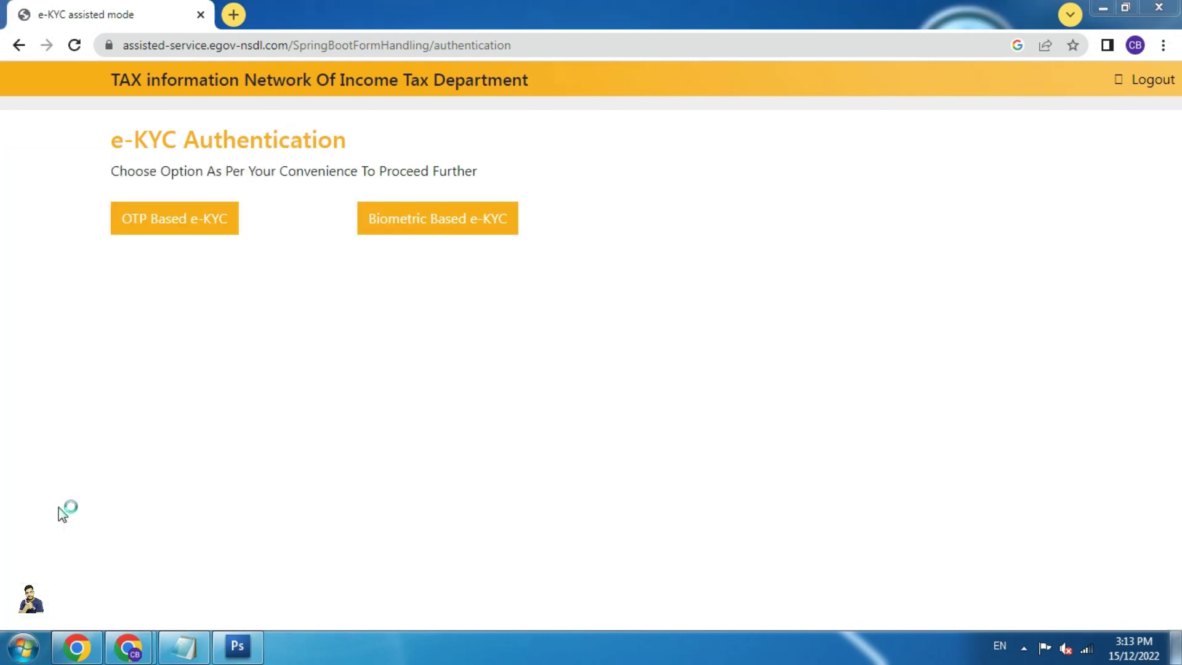
pyautogui.click(431, 251)
pyautogui.write('m')
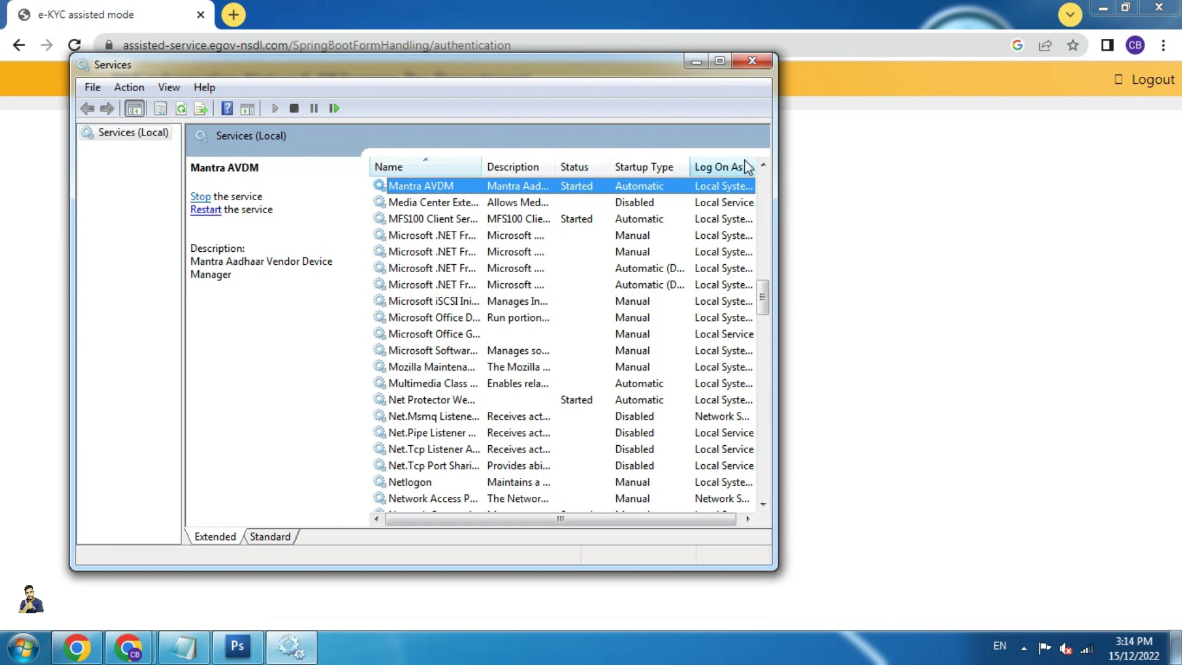
pyautogui.click(407, 242)
pyautogui.hotkey('alt', 'F4')
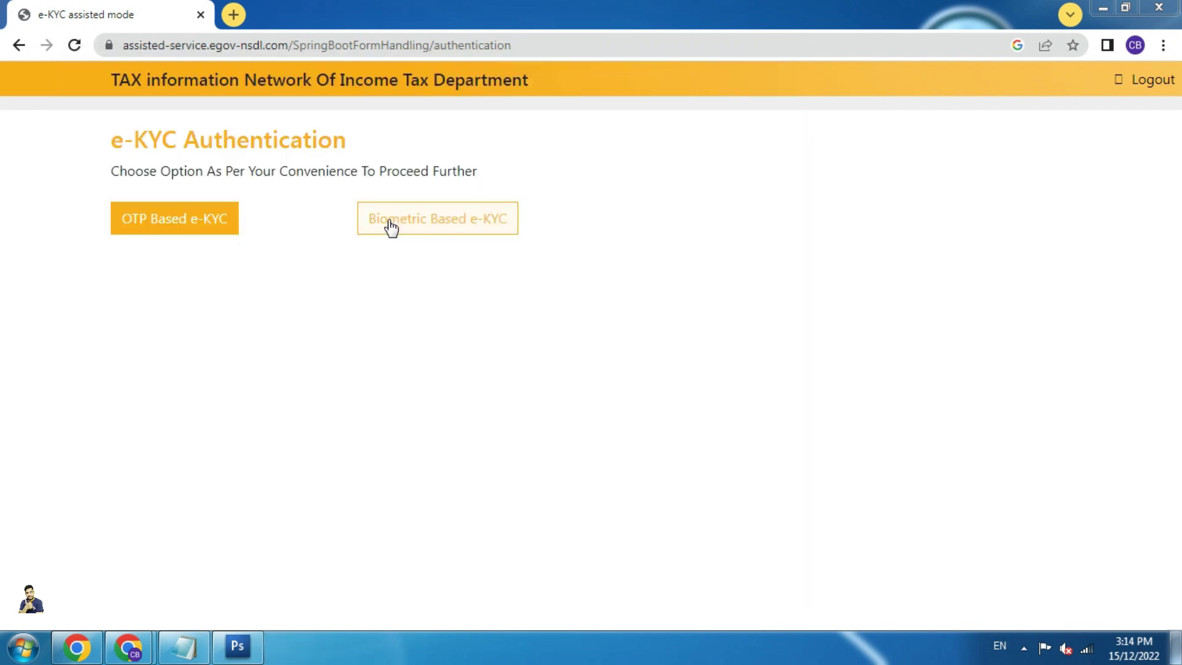
pyautogui.click(390, 225)
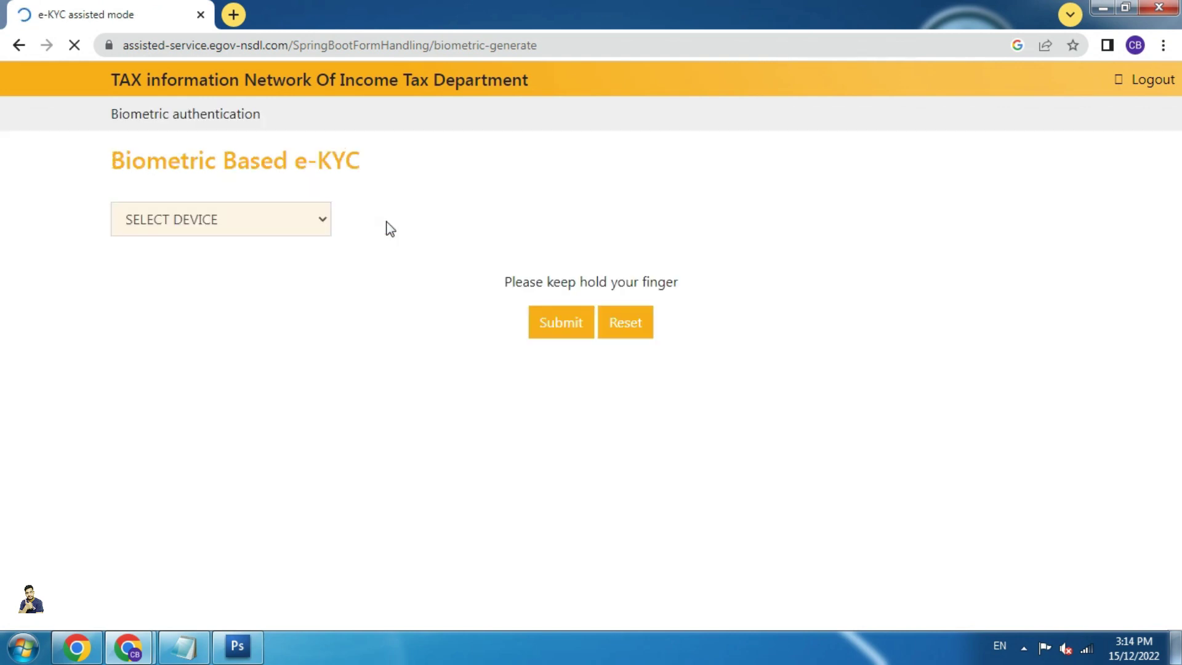
# - Select the MANTRA fingerprint device and acknowledge the RD service alert
pyautogui.click(325, 224)
pyautogui.click(228, 324)
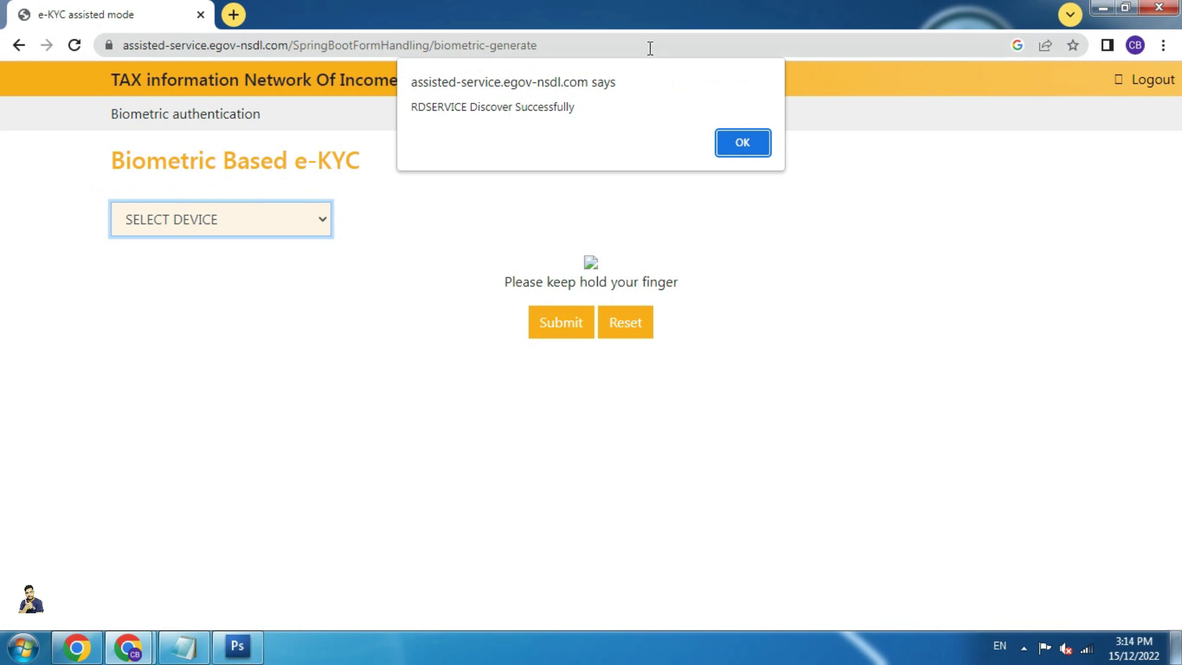
pyautogui.click(733, 149)
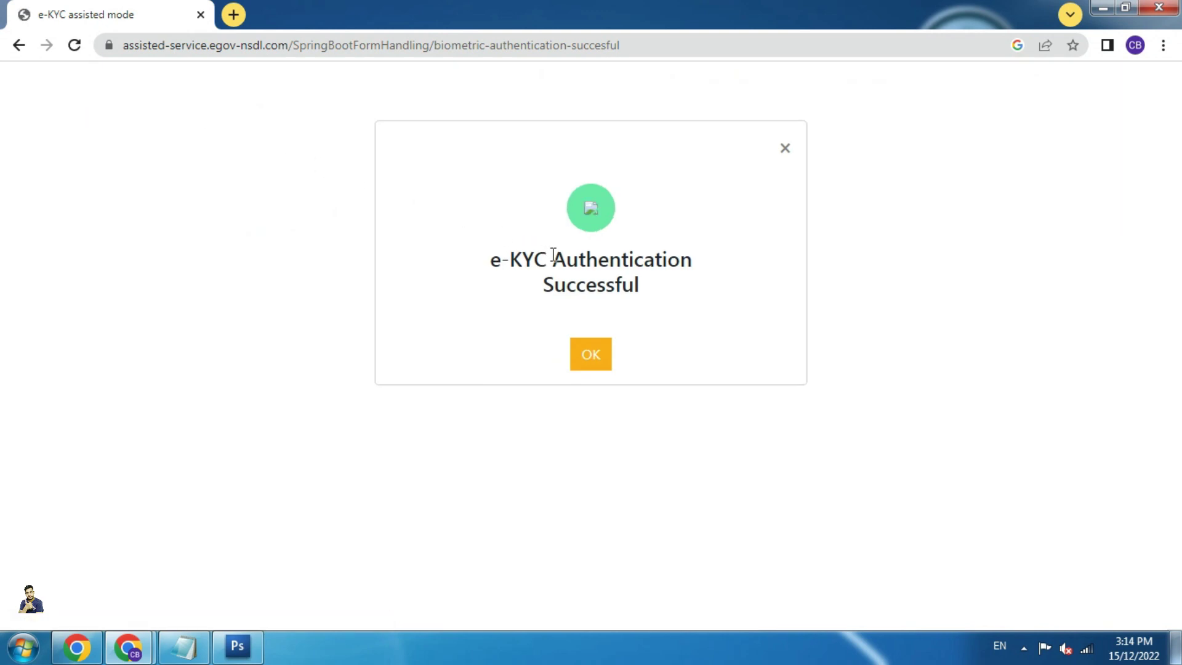
# - Accept the e-KYC Authentication Successful popup and choose Biometric Base e-Sign for the application
pyautogui.moveTo(491, 258); pyautogui.dragTo(702, 301)
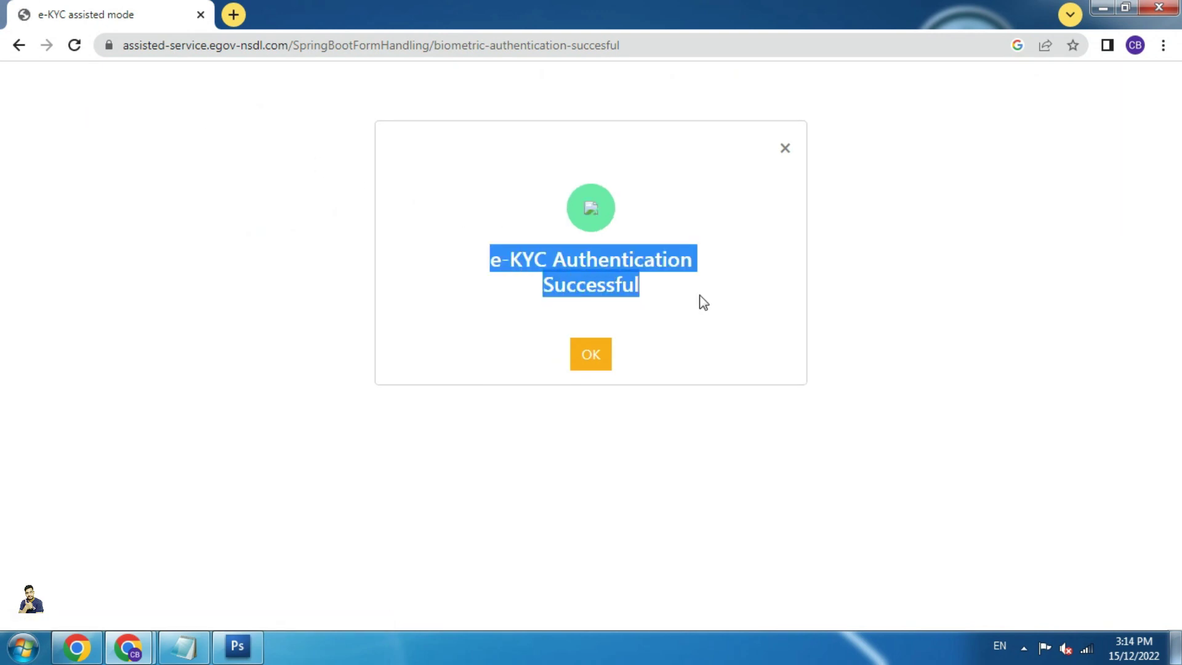
pyautogui.click(590, 363)
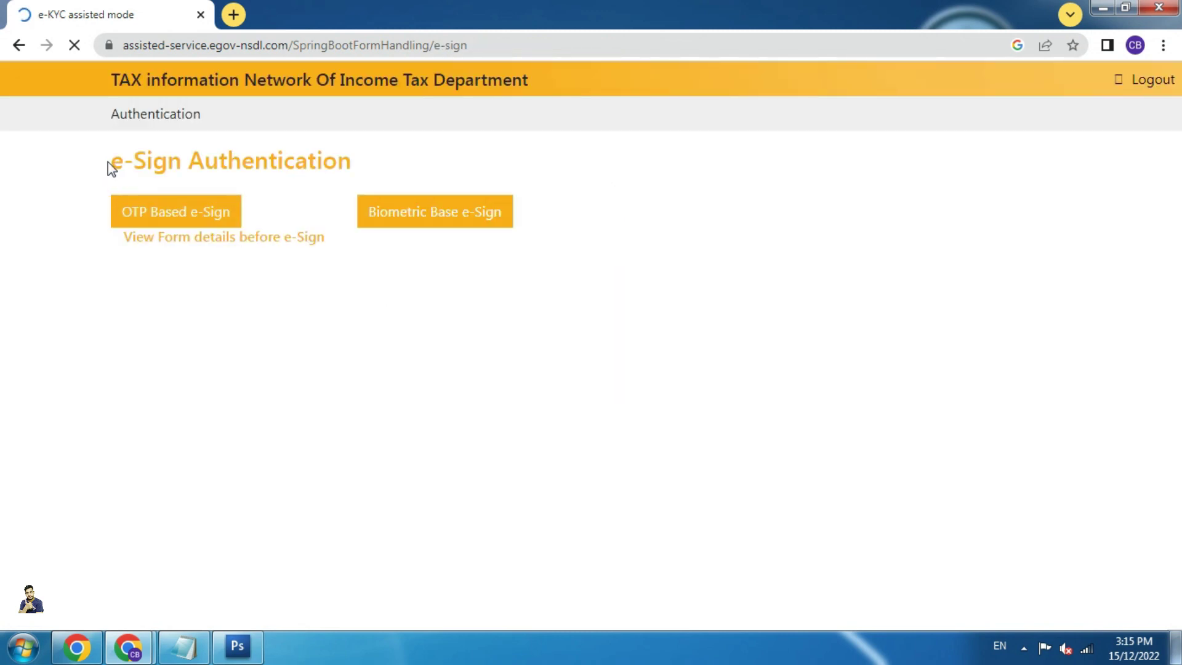
pyautogui.moveTo(109, 161); pyautogui.dragTo(163, 165)
pyautogui.click(182, 298)
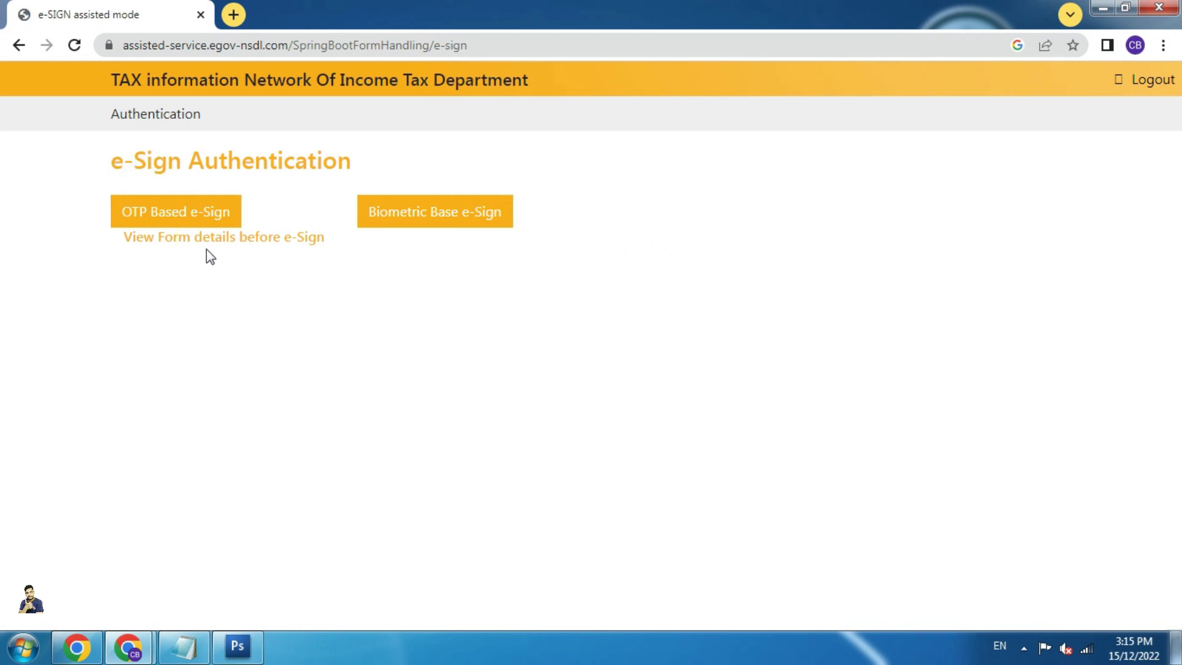
pyautogui.click(466, 215)
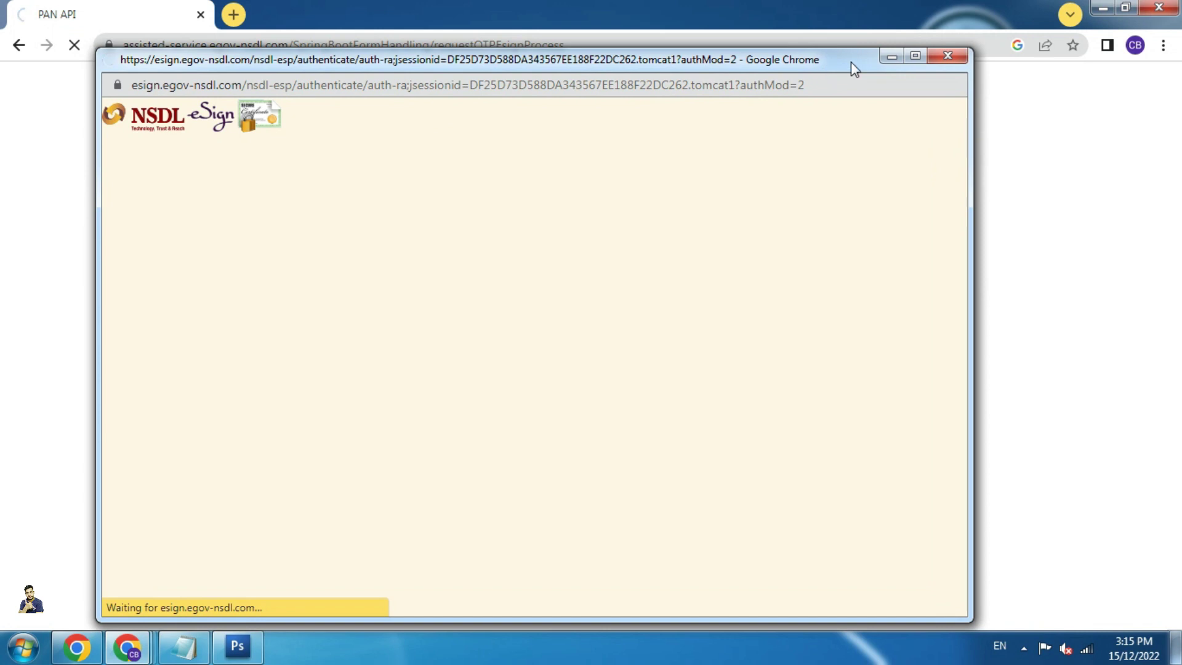
# - Enter the applicant's Aadhaar number, select the Mantra MFS100 scanner, and tick the authorization consent
pyautogui.moveTo(851, 62); pyautogui.dragTo(863, 100)
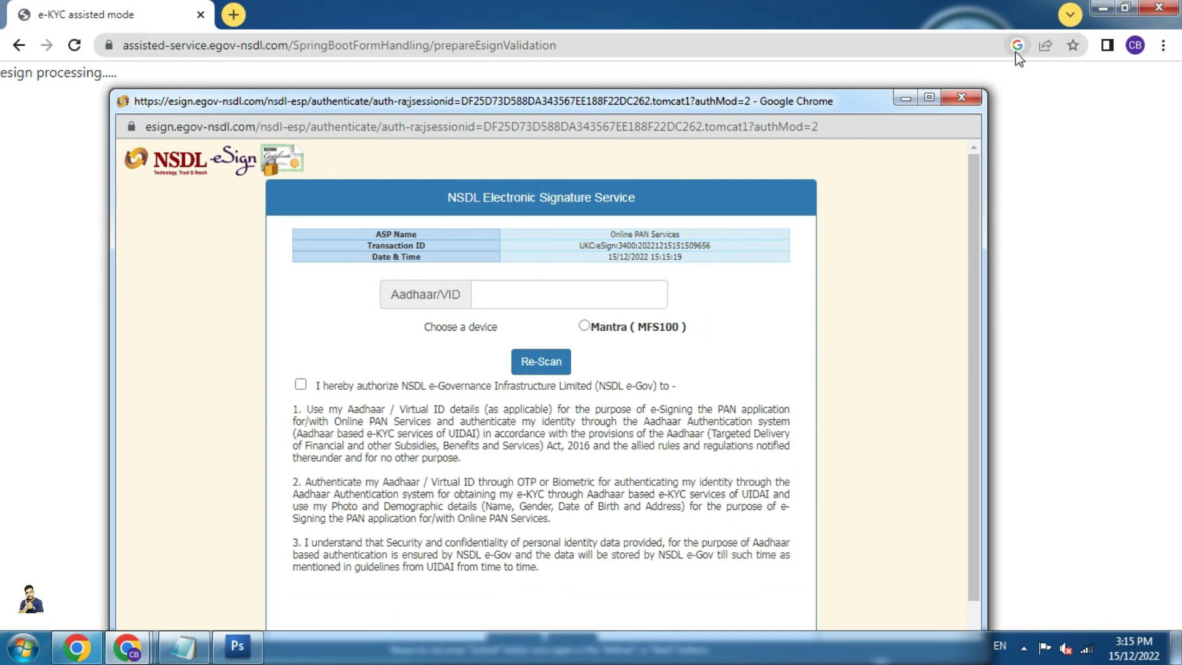
pyautogui.moveTo(762, 102); pyautogui.dragTo(762, 52)
pyautogui.click(484, 233)
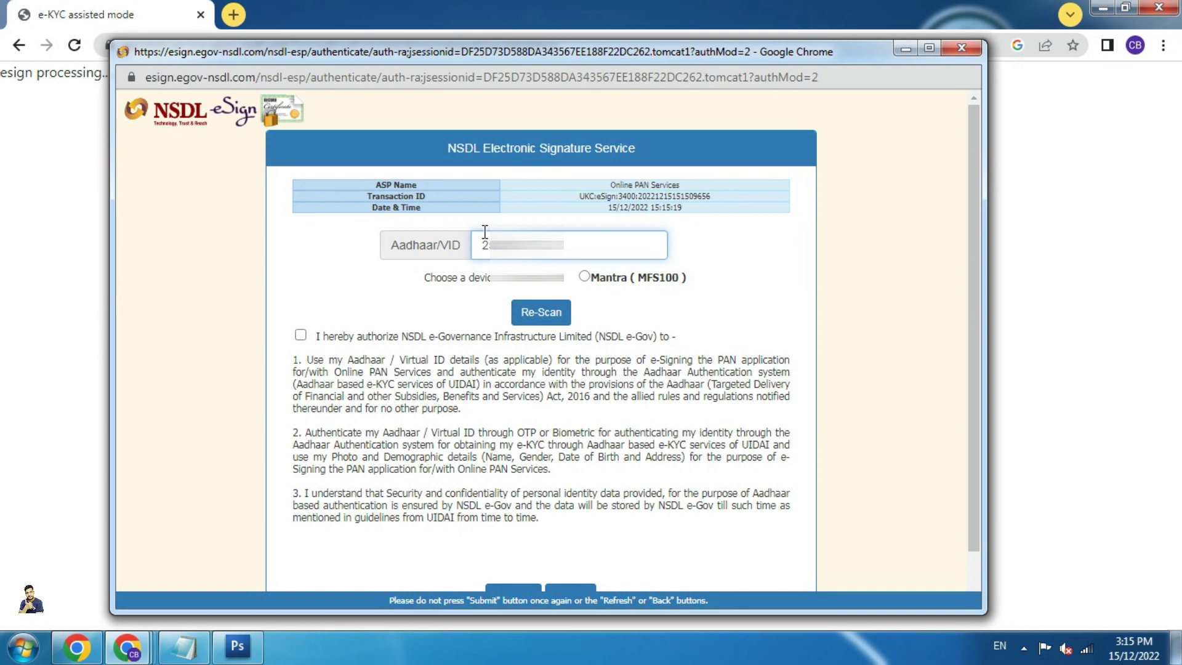
pyautogui.click(584, 277)
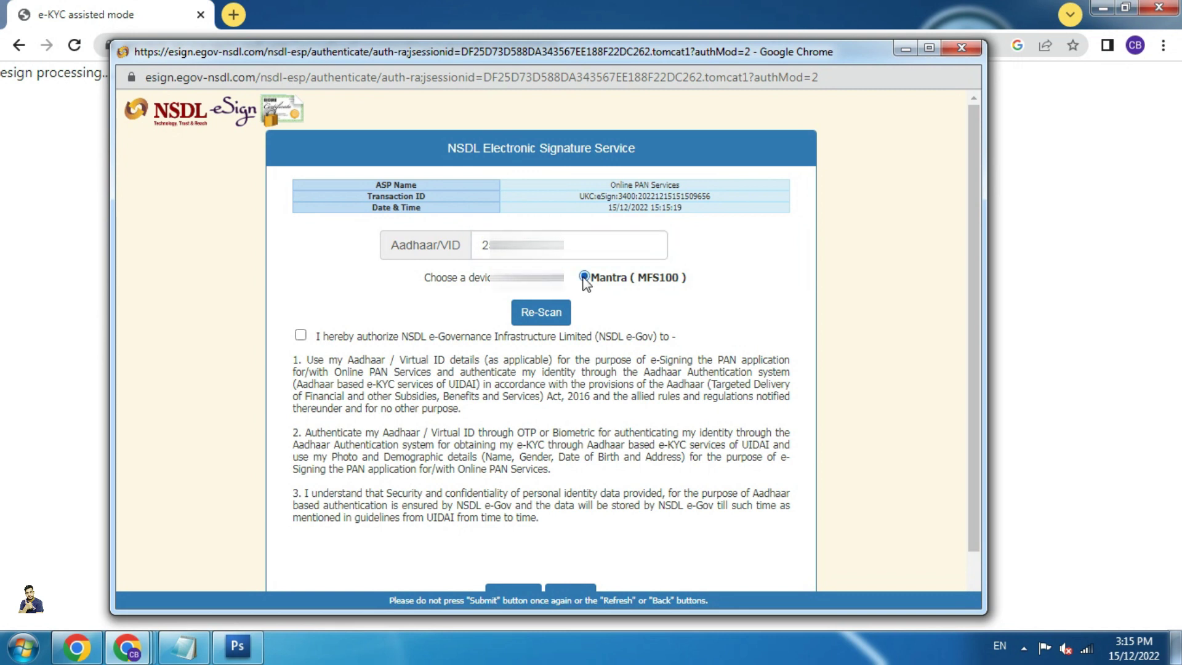
pyautogui.click(300, 335)
# - Capture the applicant's fingerprint and confirm the 'Fingerprint captured successfully' message
pyautogui.scroll(-1, 507, 425)
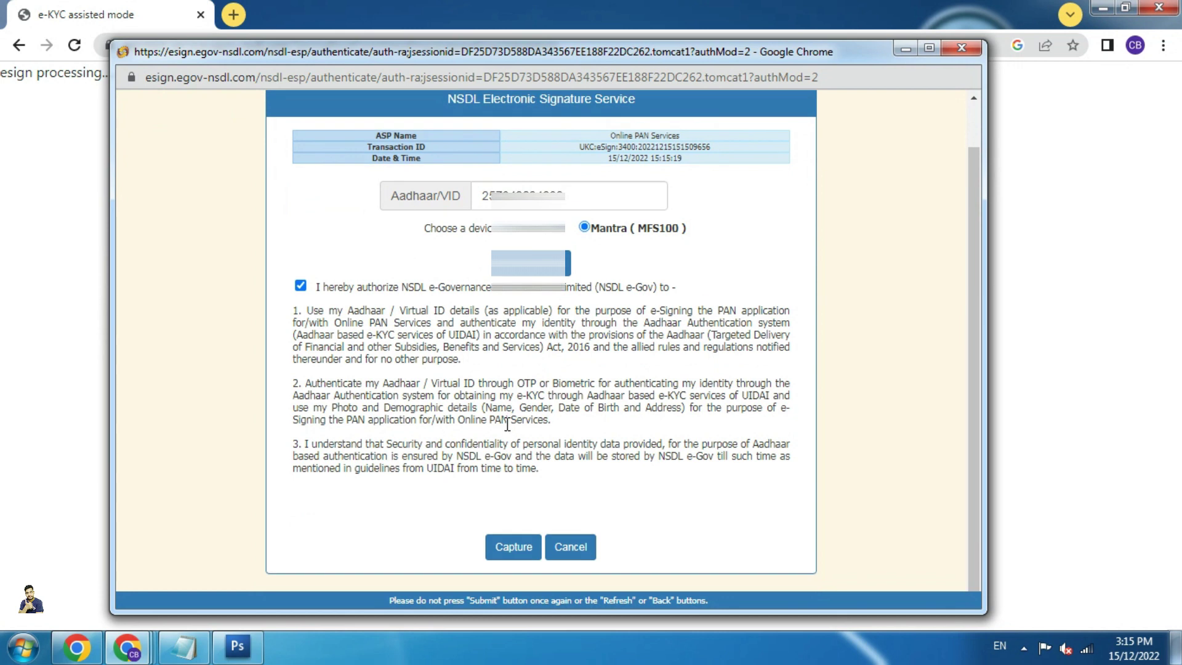
pyautogui.click(514, 549)
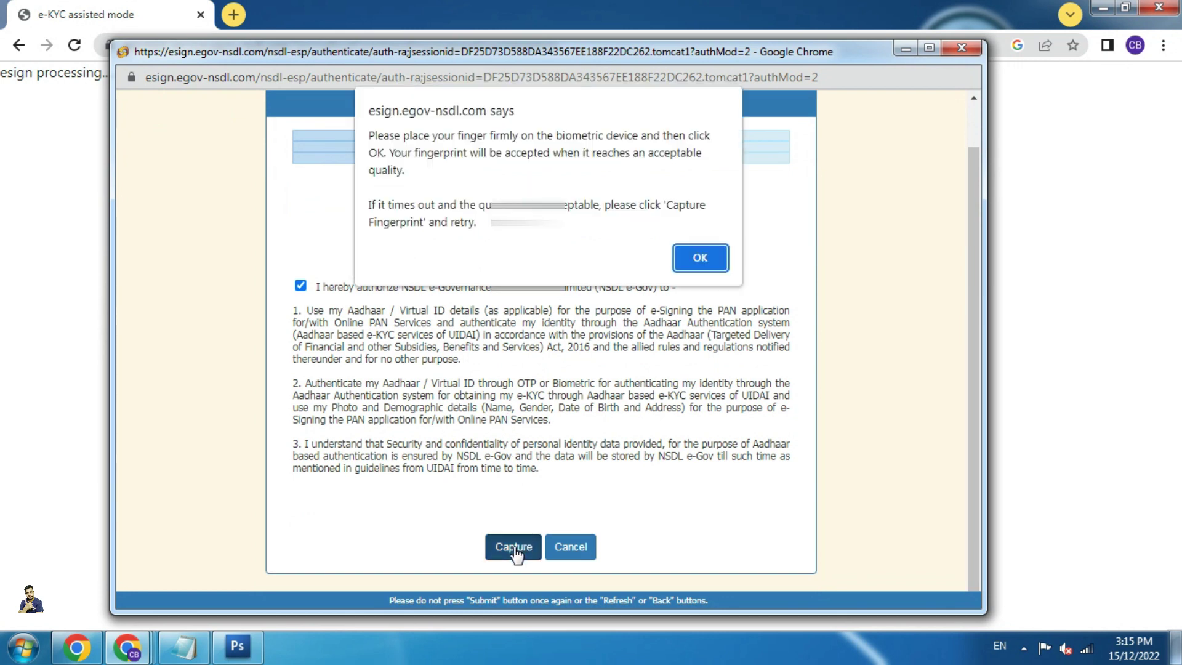
pyautogui.click(712, 259)
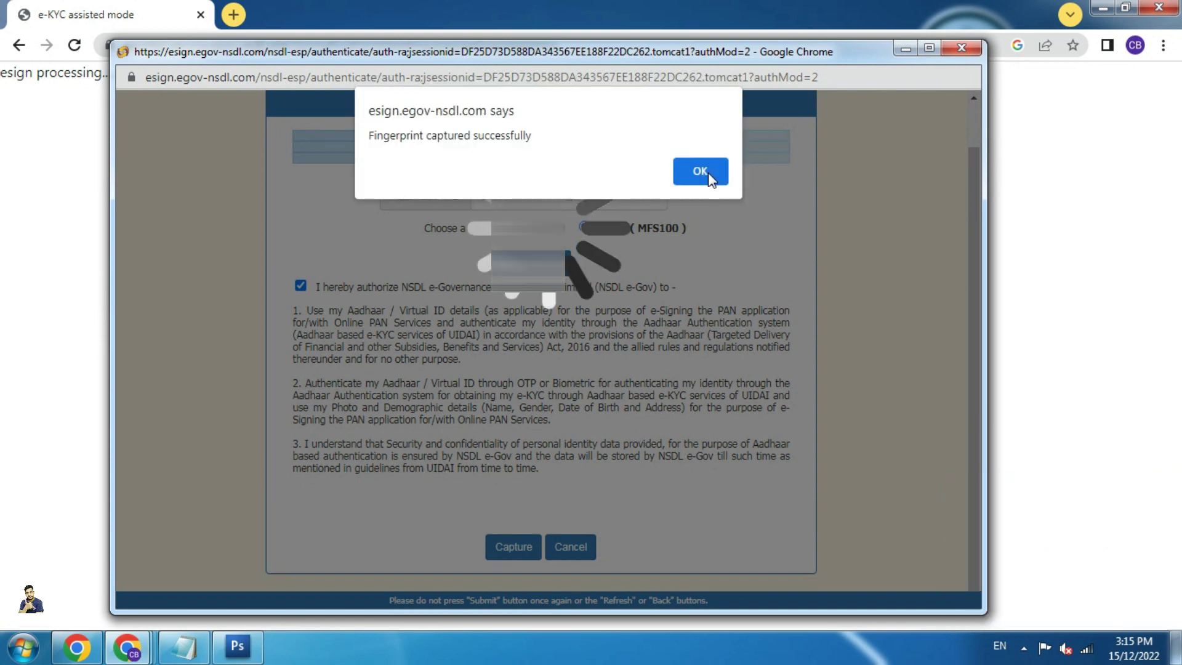
pyautogui.click(707, 173)
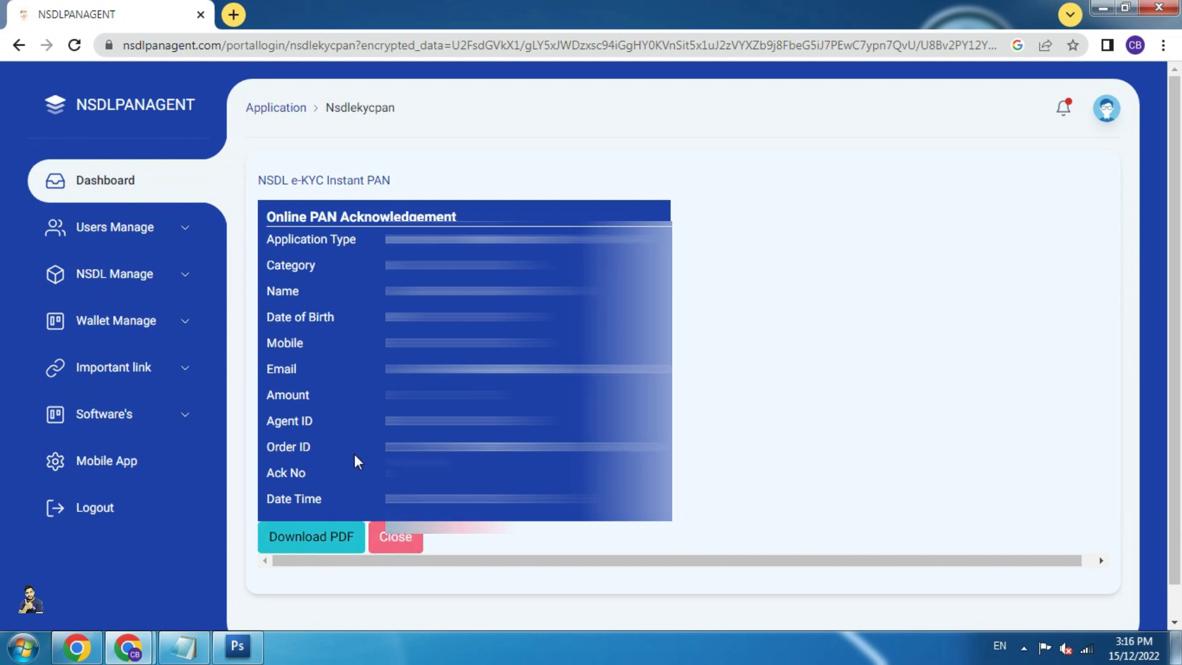
# - Download the displayed Online PAN Acknowledgement as a PDF file
pyautogui.moveTo(270, 210); pyautogui.dragTo(528, 536)
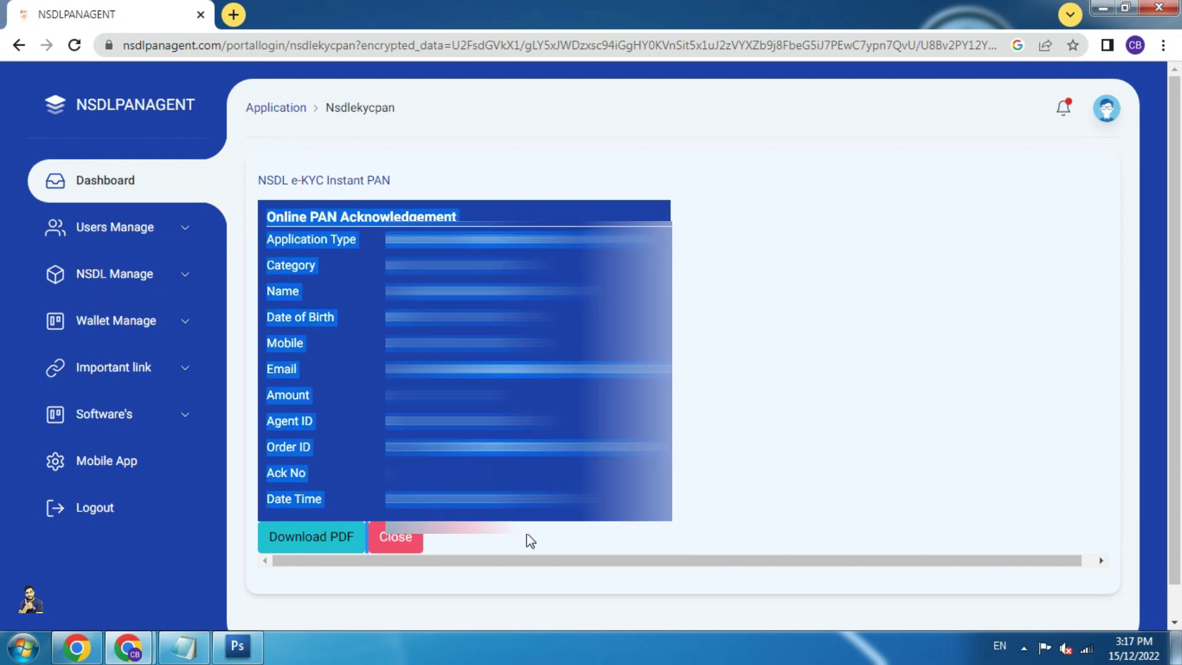
pyautogui.click(625, 496)
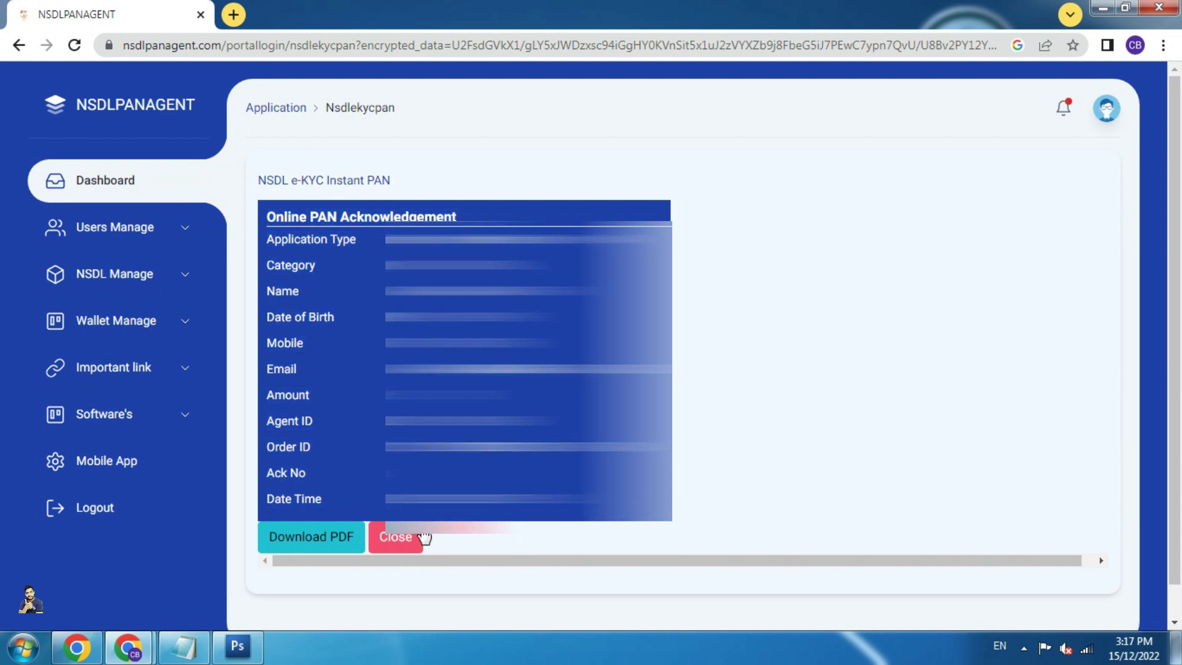
pyautogui.click(316, 544)
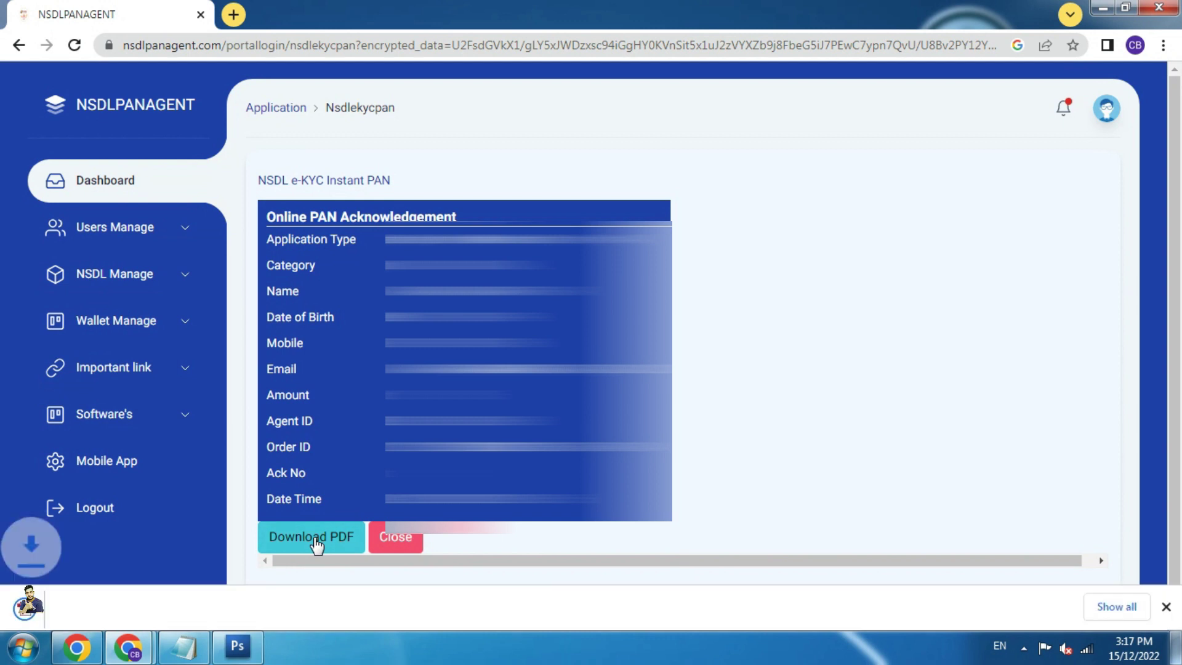
# - View the downloaded acknowledgement PDF in Chrome, then return to the NSDLPANAGENT tab
pyautogui.click(104, 605)
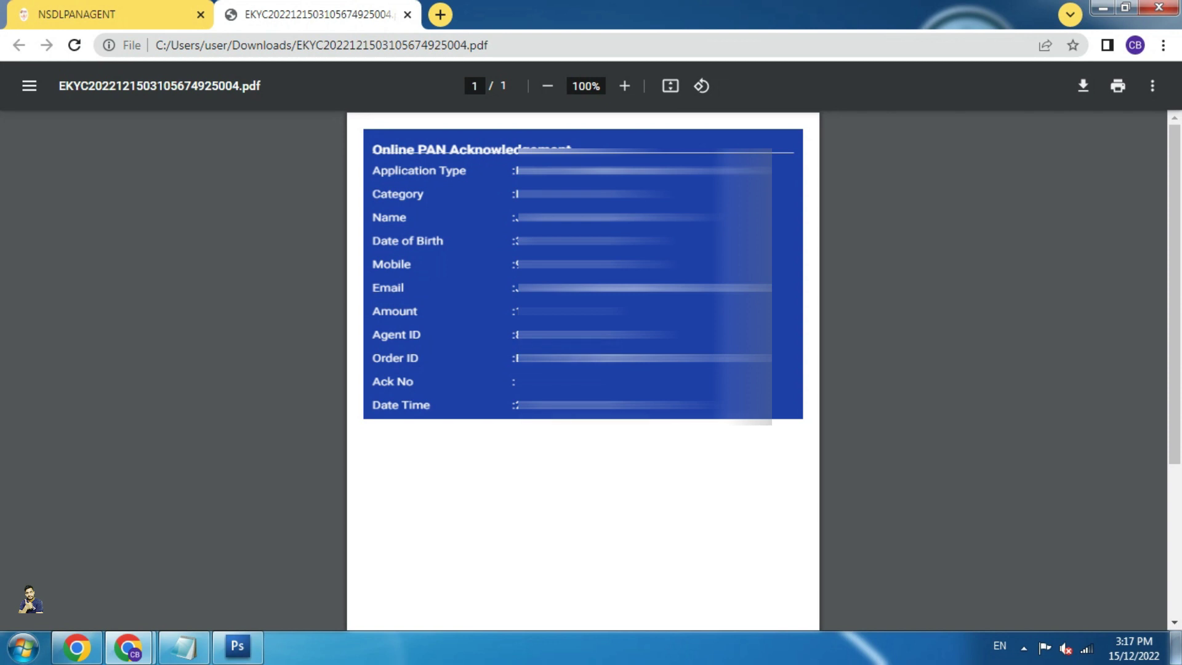
pyautogui.click(71, 3)
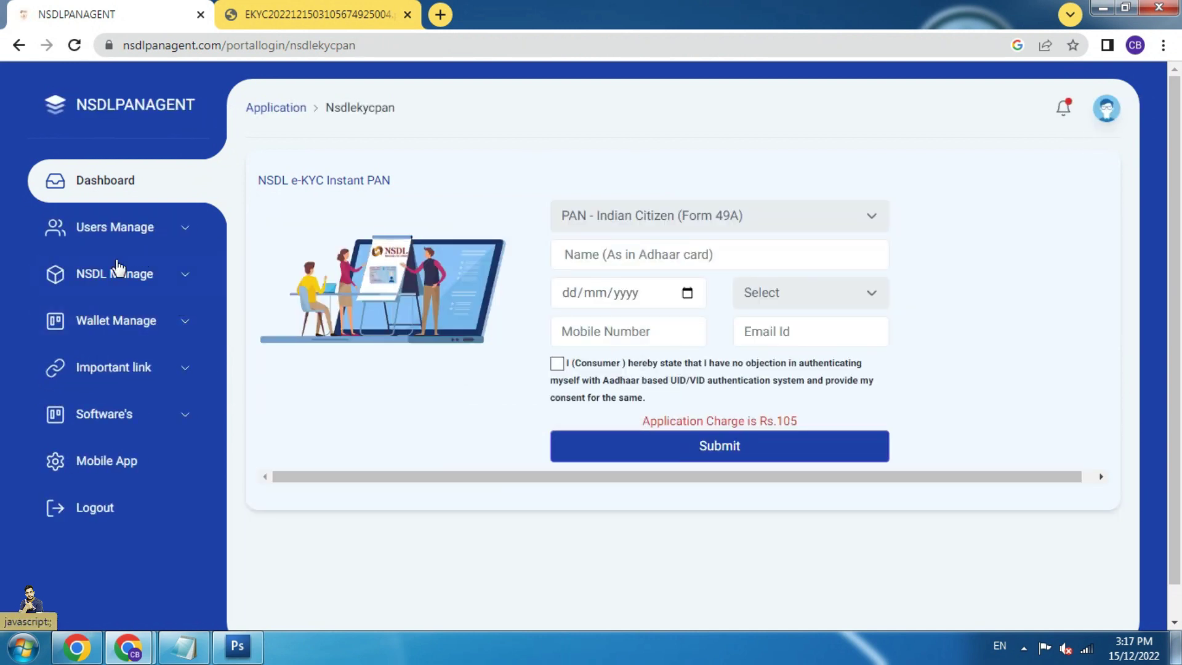
# - Review the E-KYC History for 15/12/2022 via Users Manage and NSDL Manage, then return to Dashboard
pyautogui.click(97, 239)
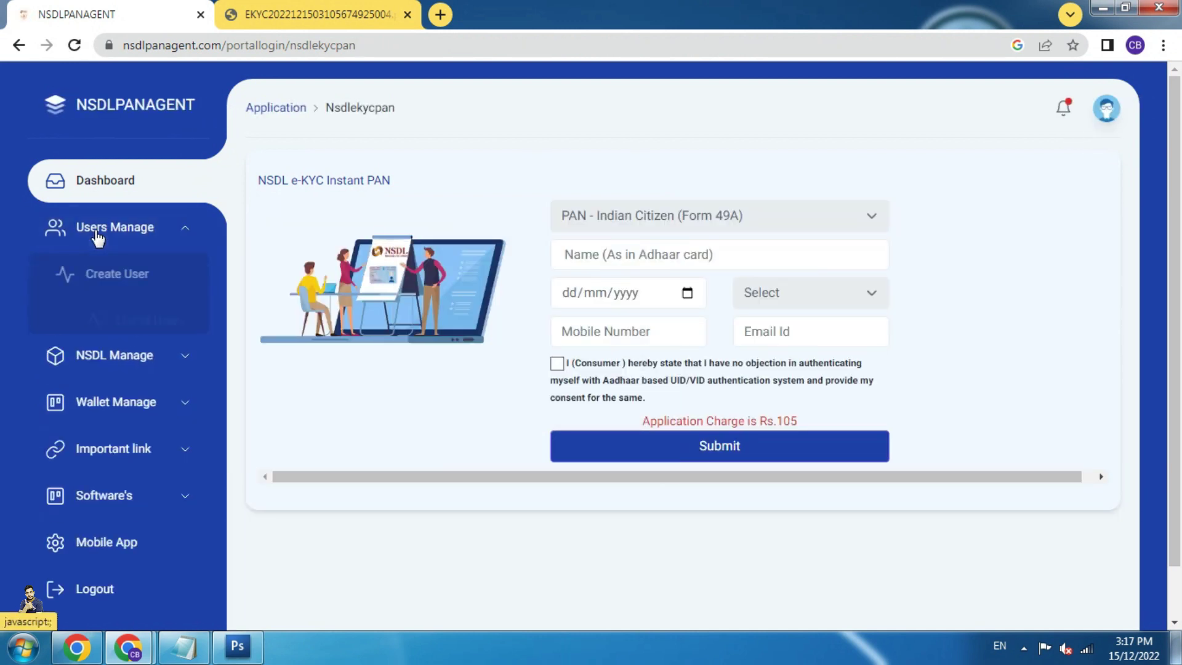
pyautogui.click(80, 370)
pyautogui.scroll(-1, 80, 375)
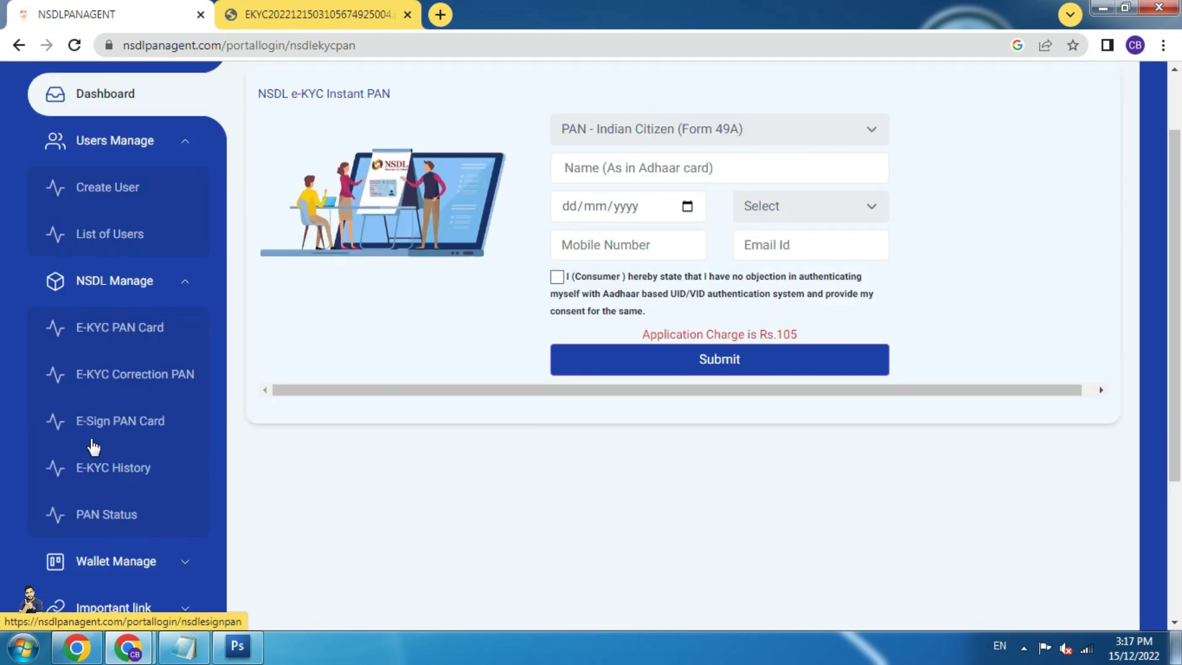
pyautogui.click(116, 467)
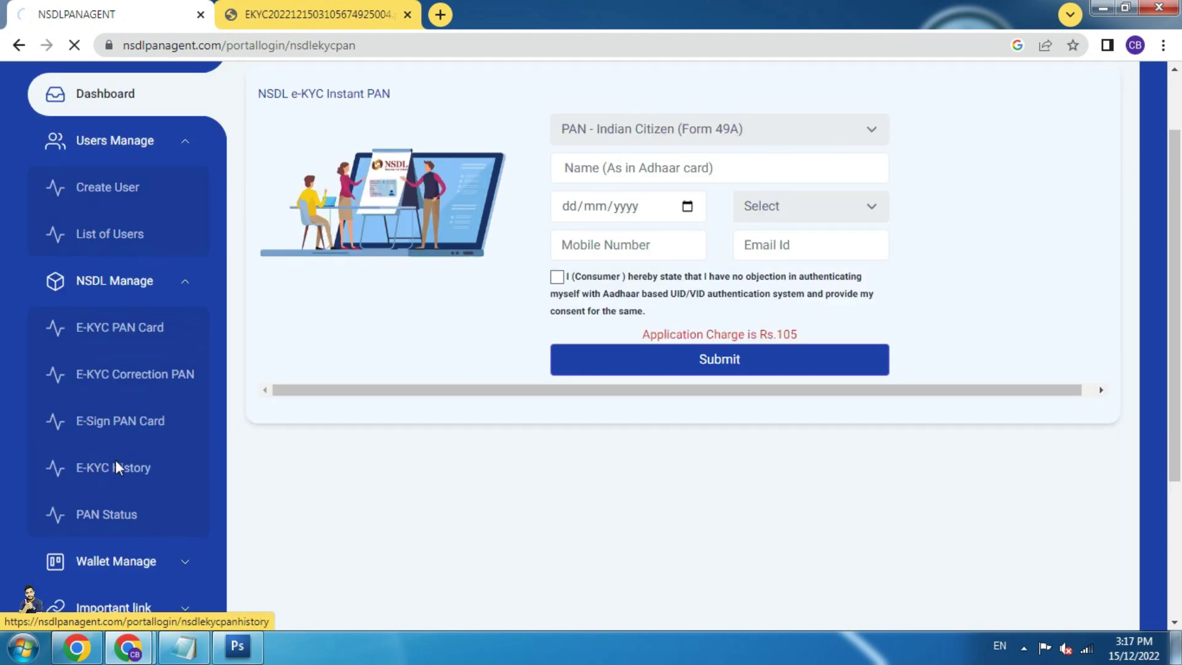
pyautogui.click(116, 461)
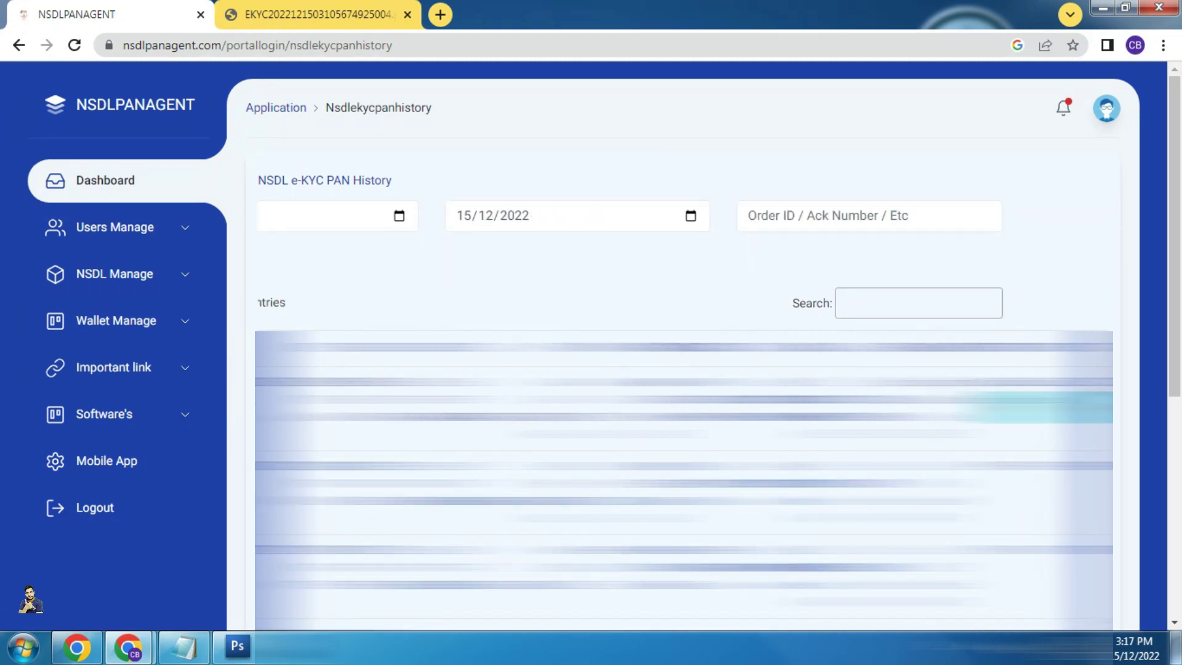
pyautogui.click(91, 175)
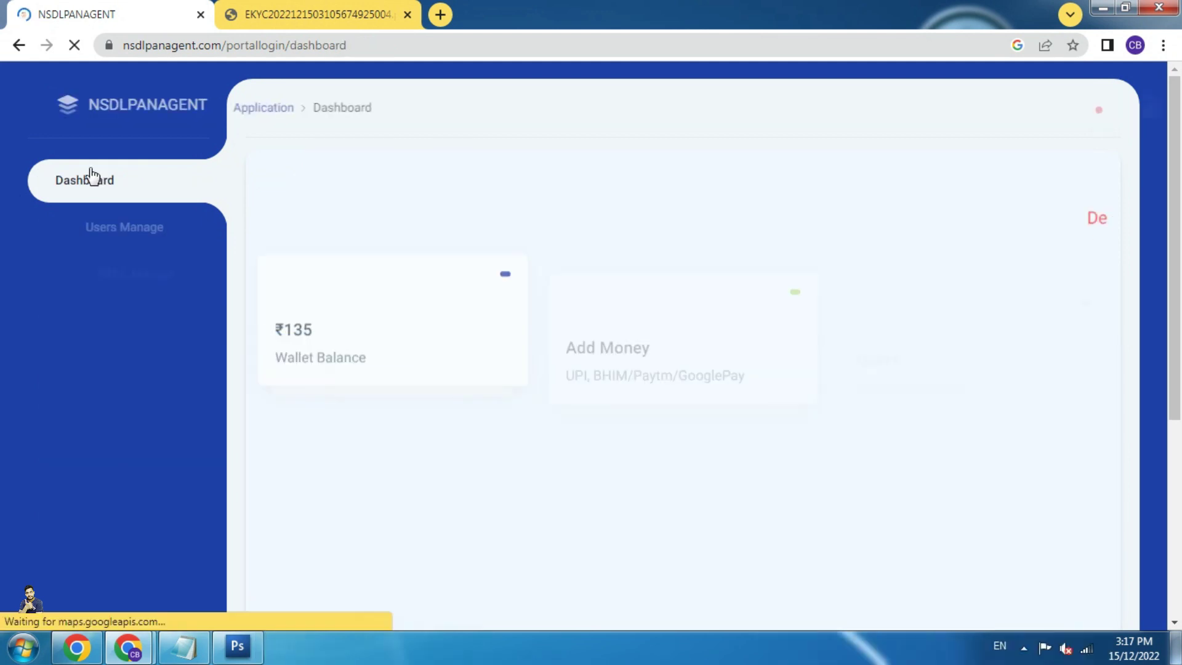
pyautogui.scroll(-3, 529, 394)
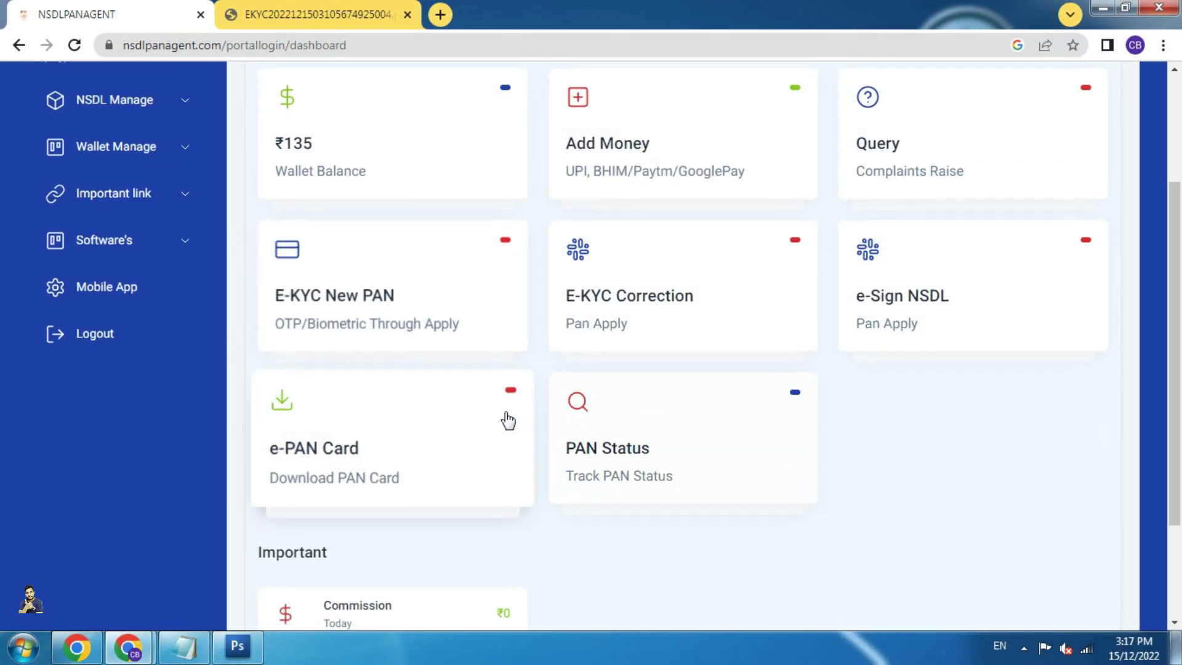
pyautogui.scroll(-2, 502, 425)
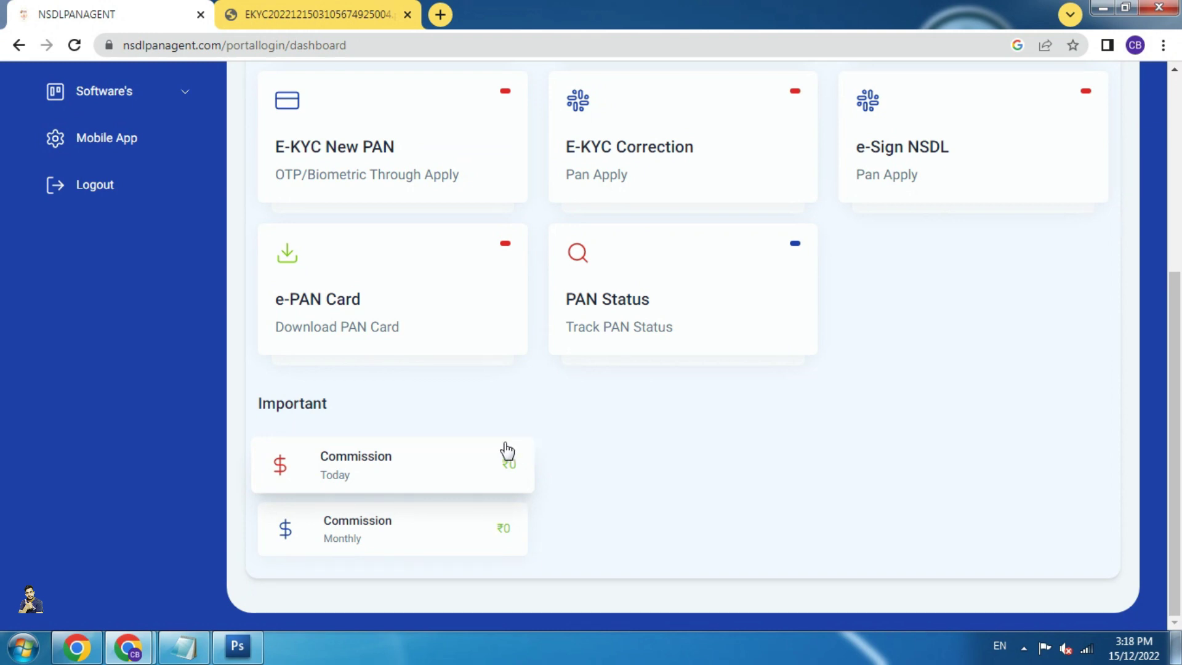
pyautogui.scroll(1, 303, 401)
pyautogui.scroll(4, 303, 407)
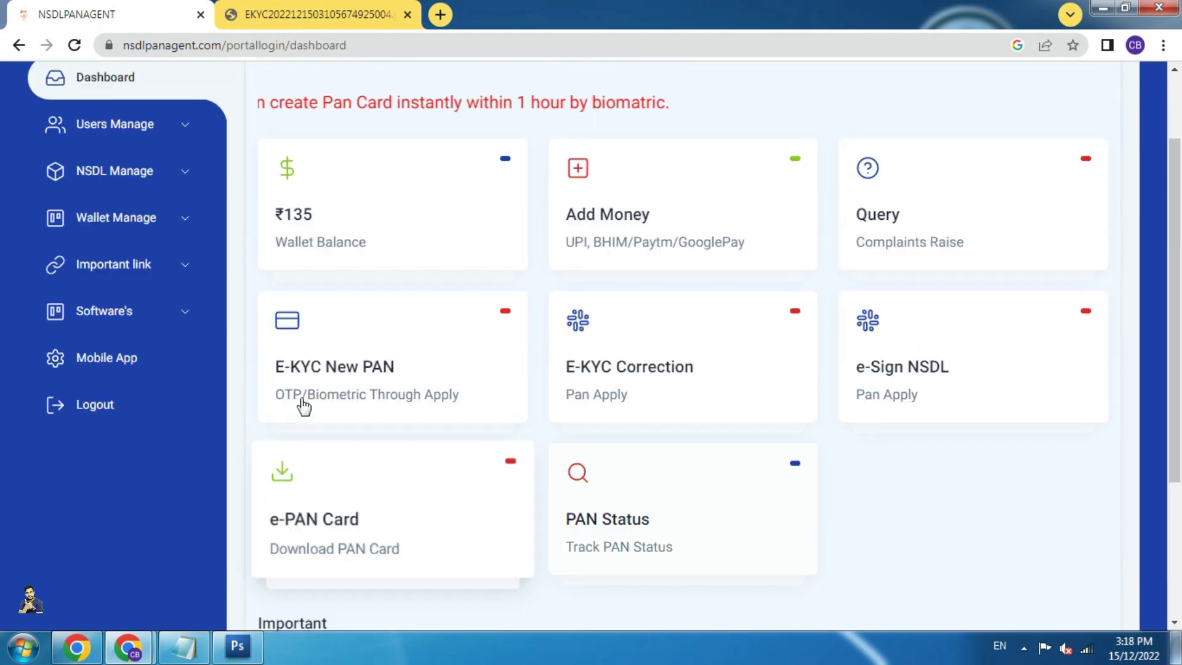